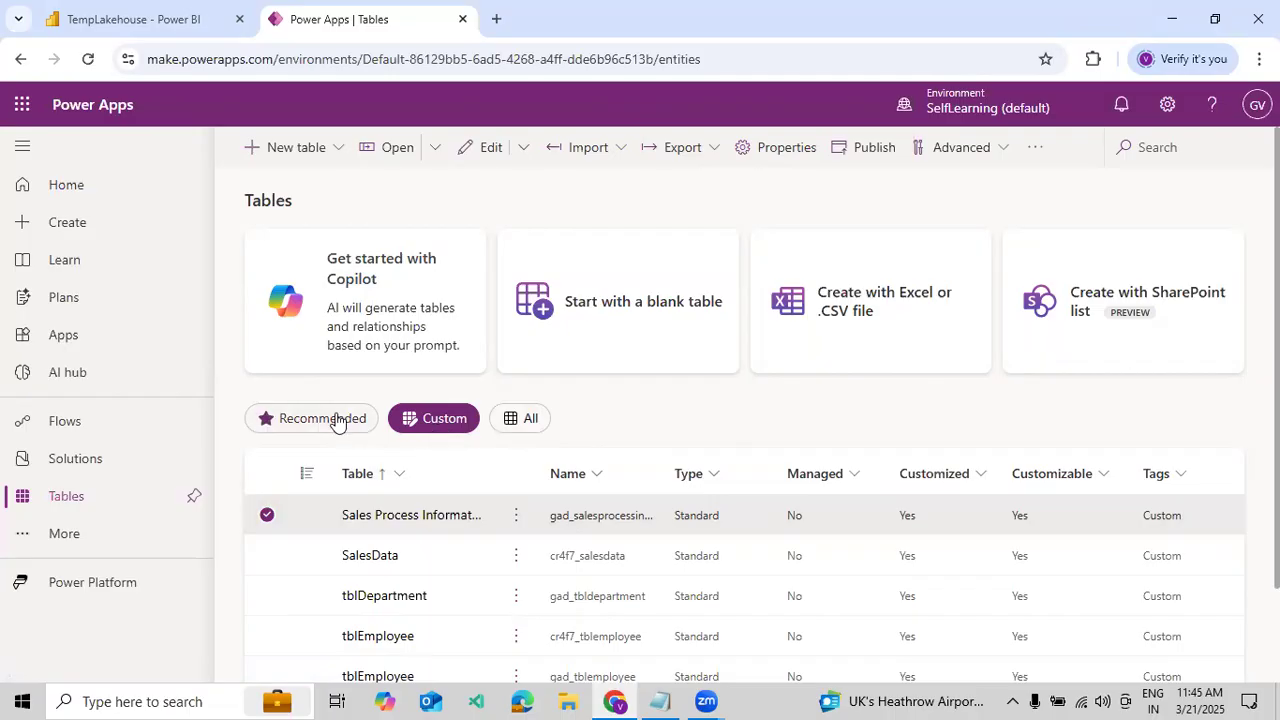
Step: In Power BI, start a new table shortcut under TempLakehouse's dbo schema with Dataverse as the external source
scroll(550, 488, "down", 1)
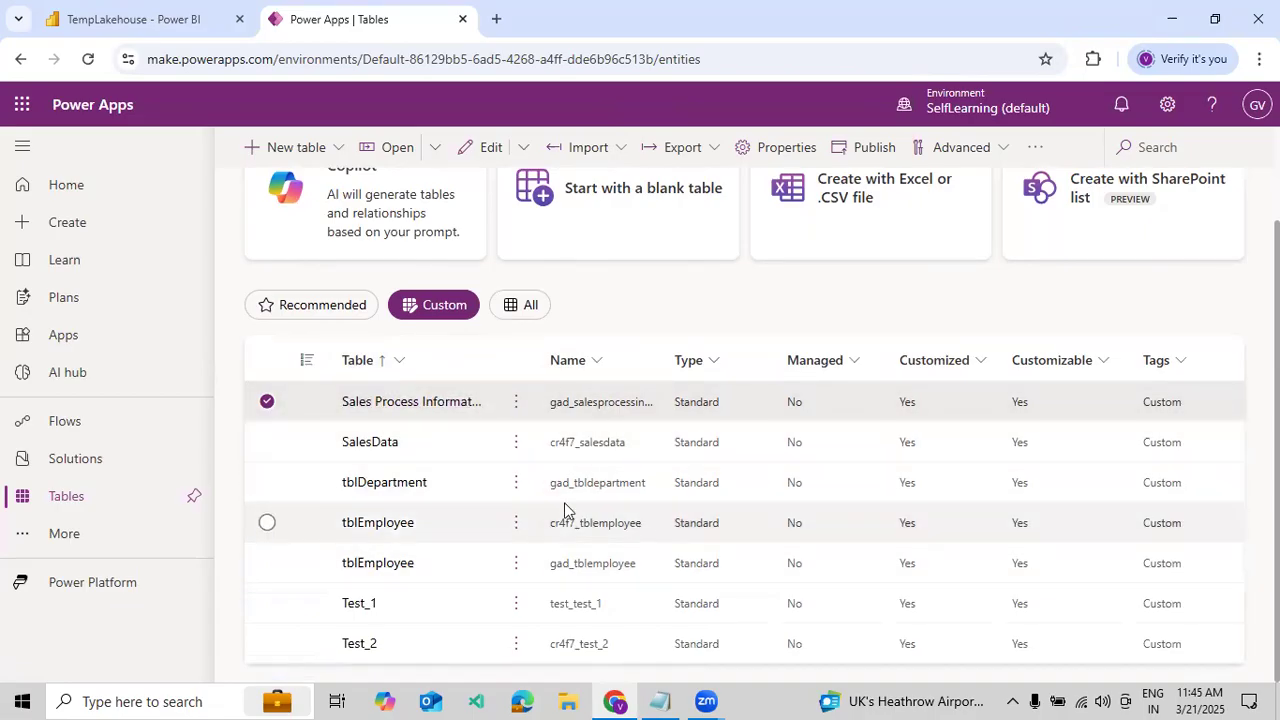
left_click(148, 26)
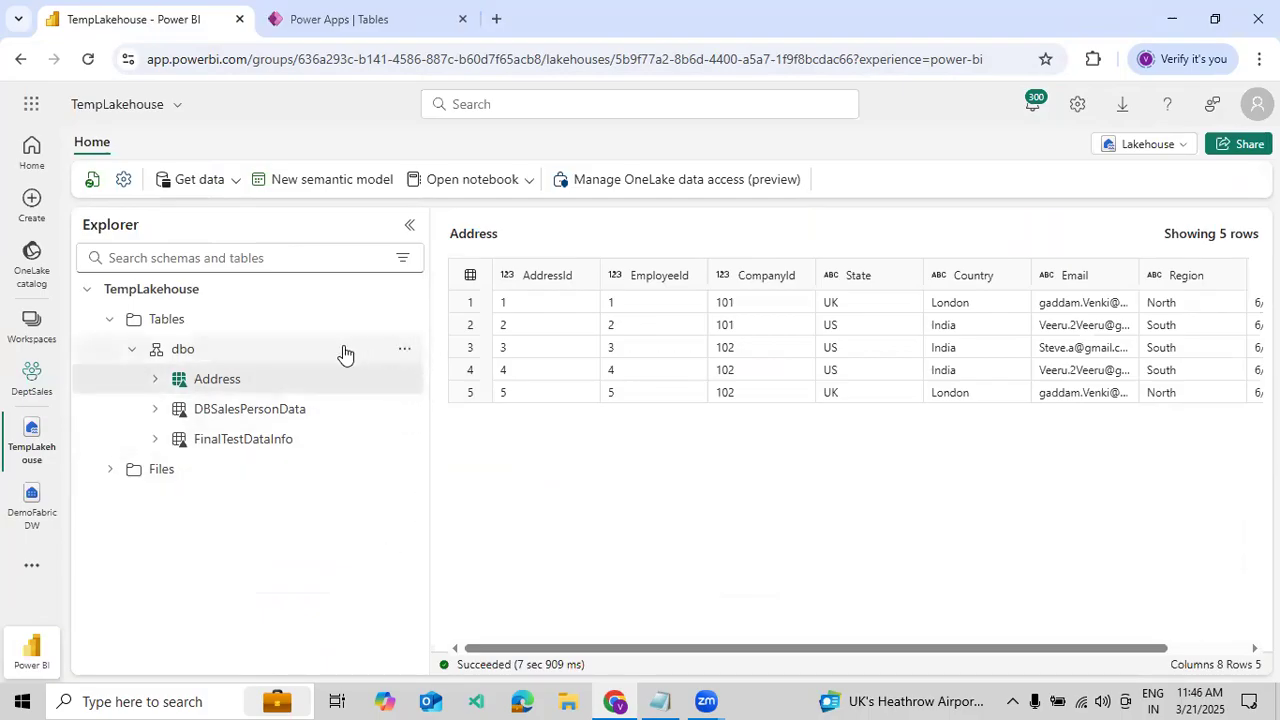
left_click(404, 350)
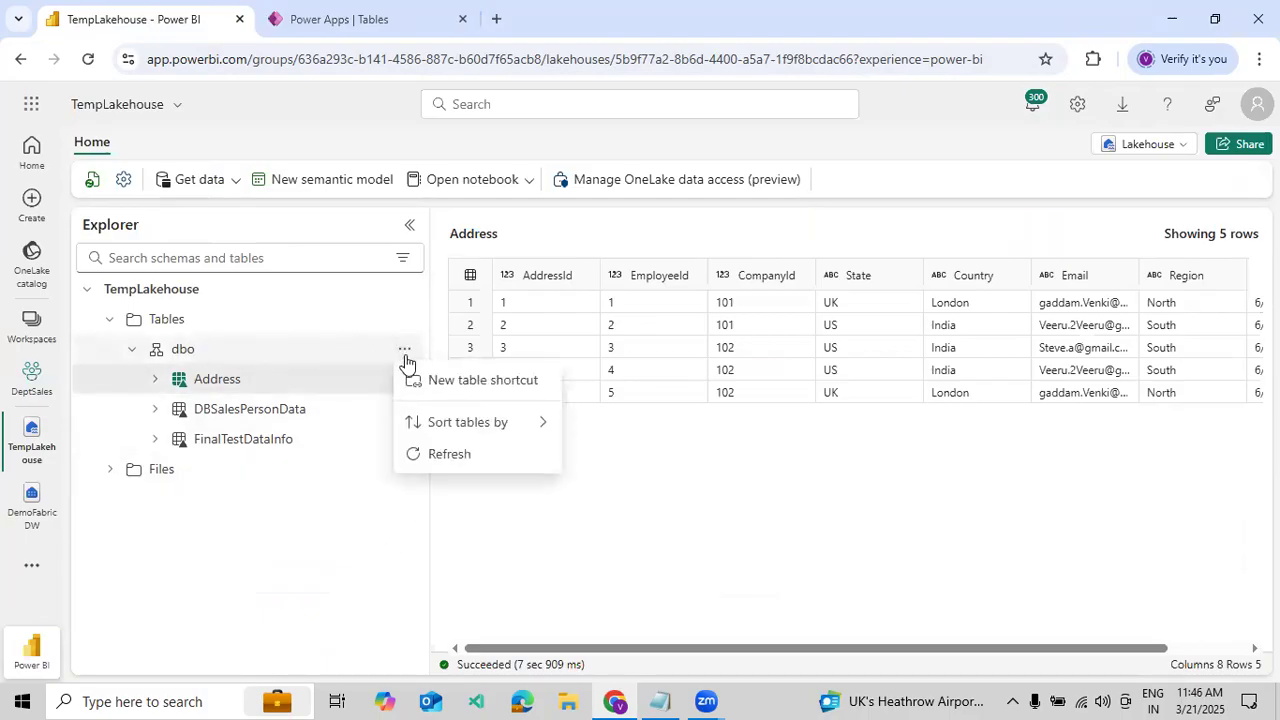
left_click(436, 384)
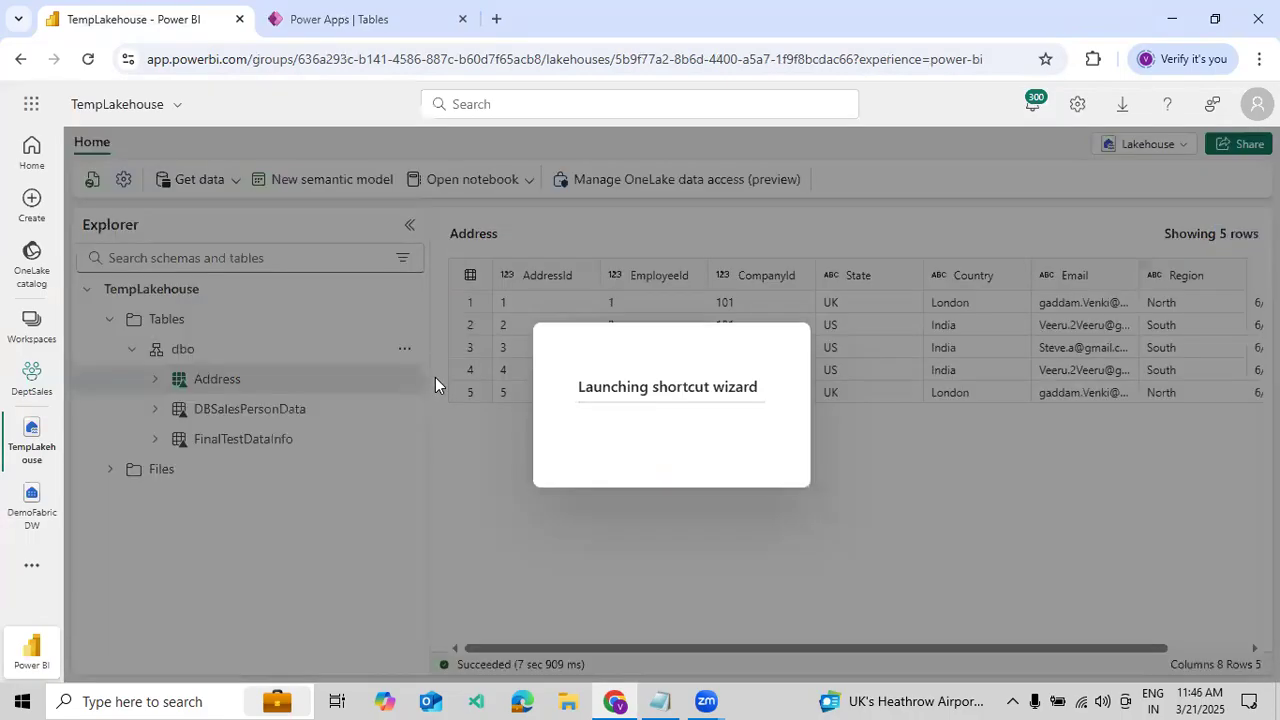
scroll(873, 418, "down", 1)
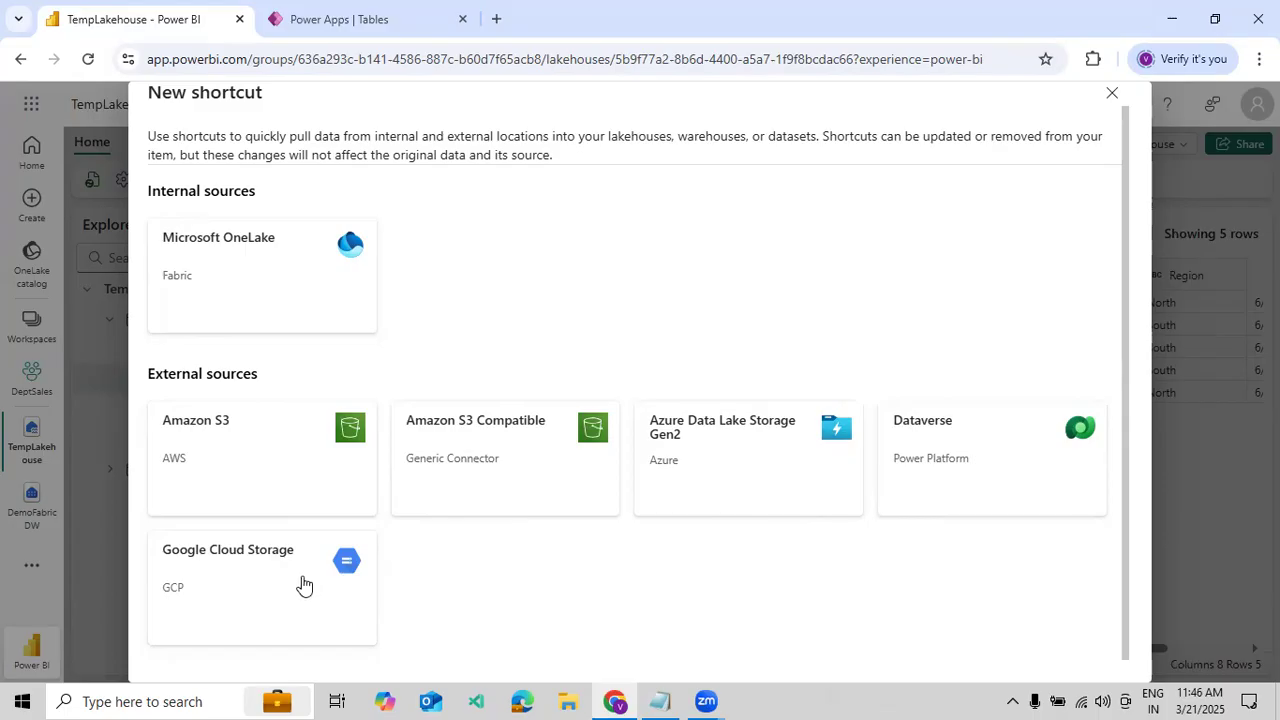
left_click(951, 457)
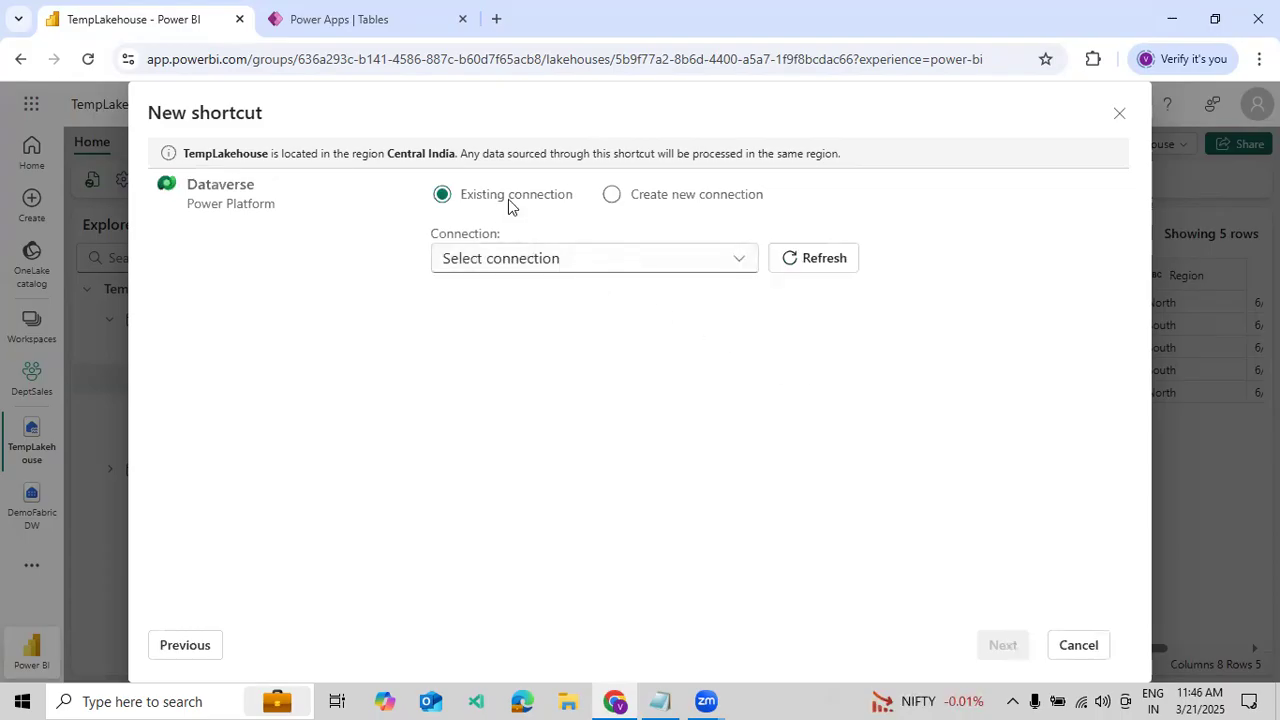
Step: Use the existing TestData connection for the Dataverse shortcut and proceed to the folder selection
double_click(633, 210)
left_click(638, 266)
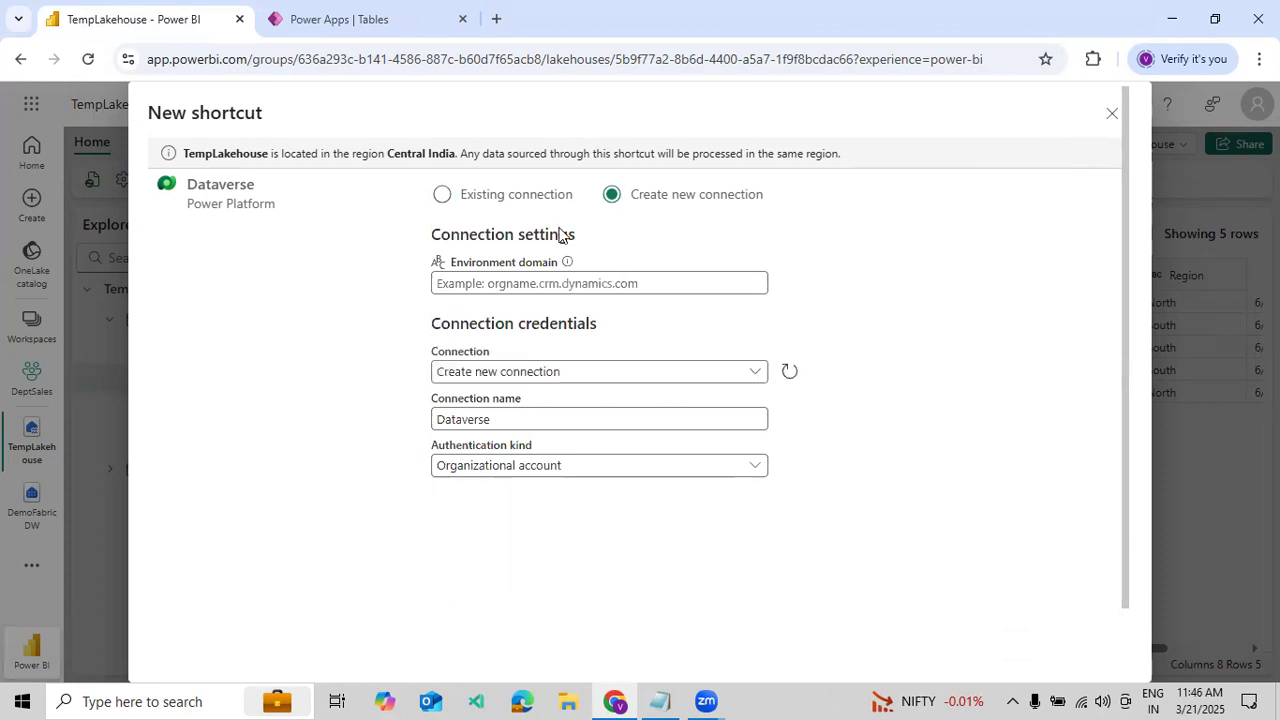
left_click(444, 195)
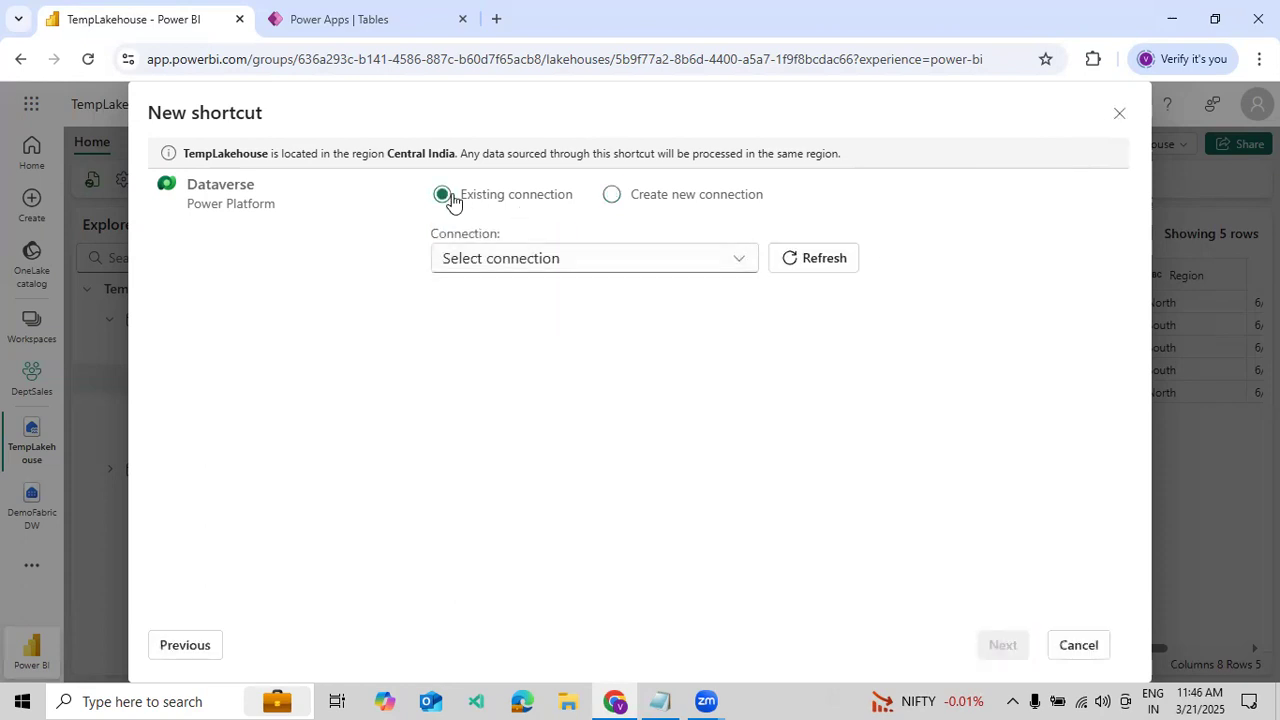
left_click(555, 266)
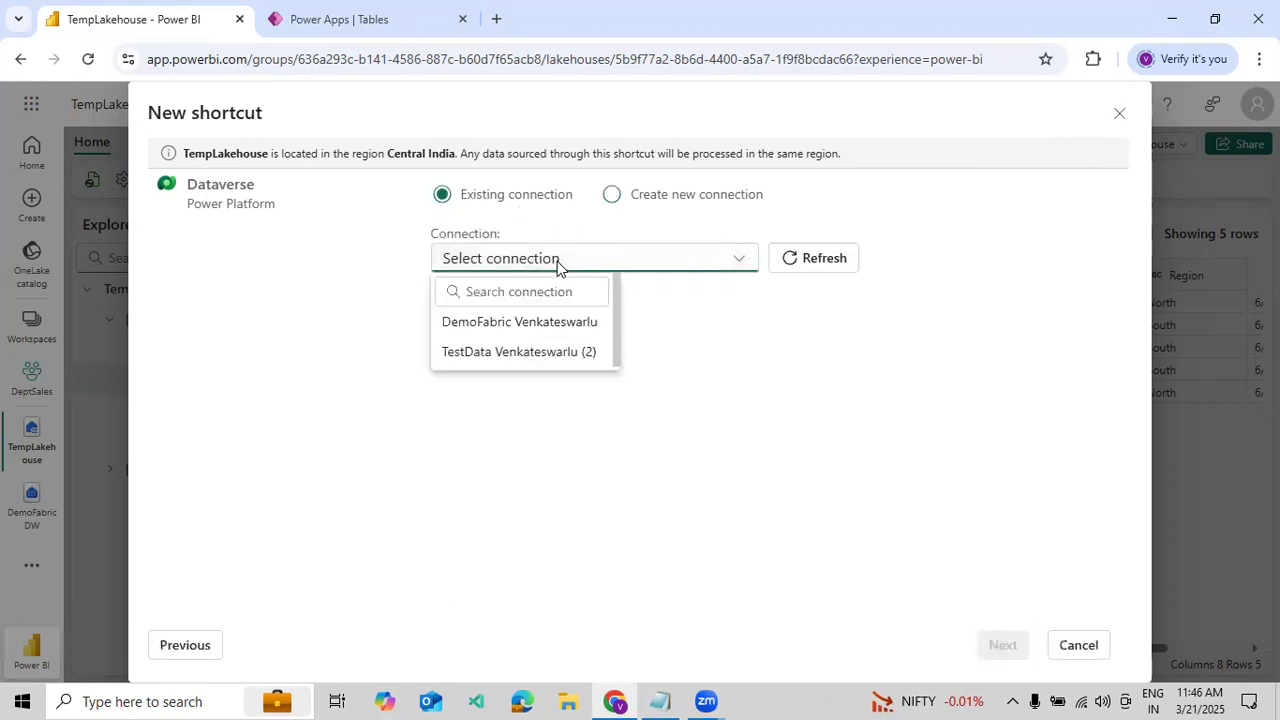
left_click(533, 355)
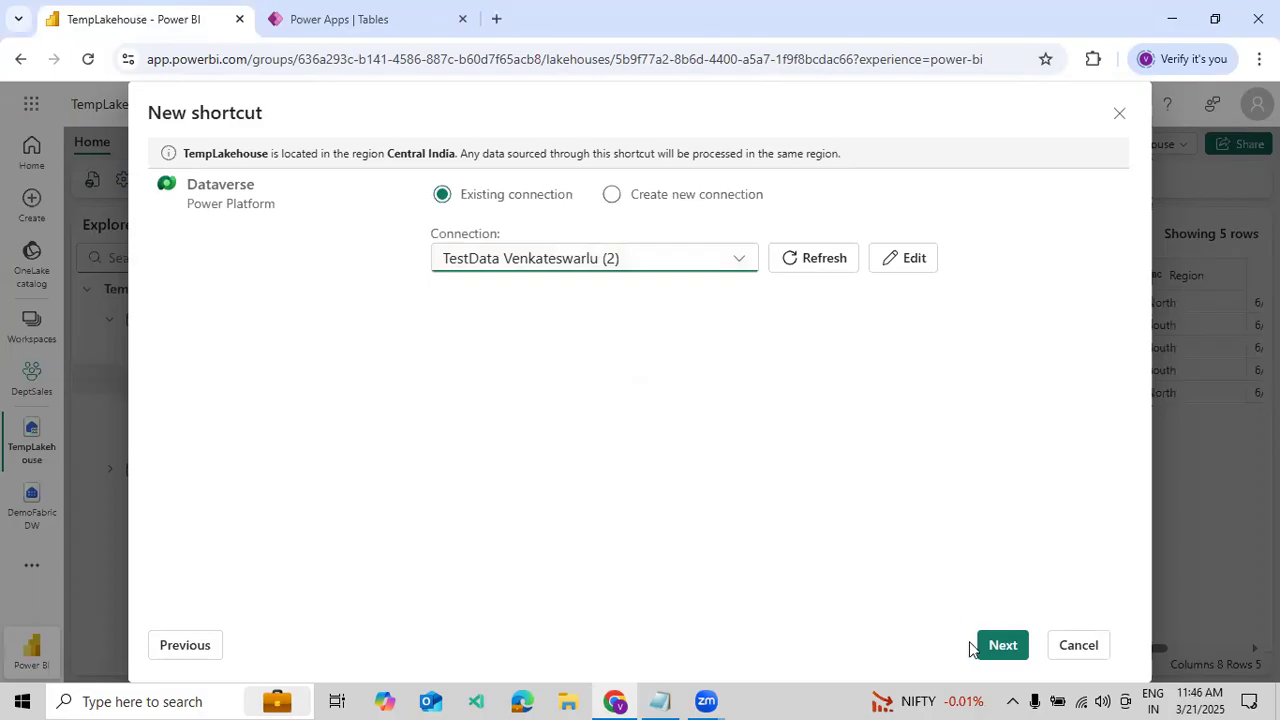
left_click(1004, 652)
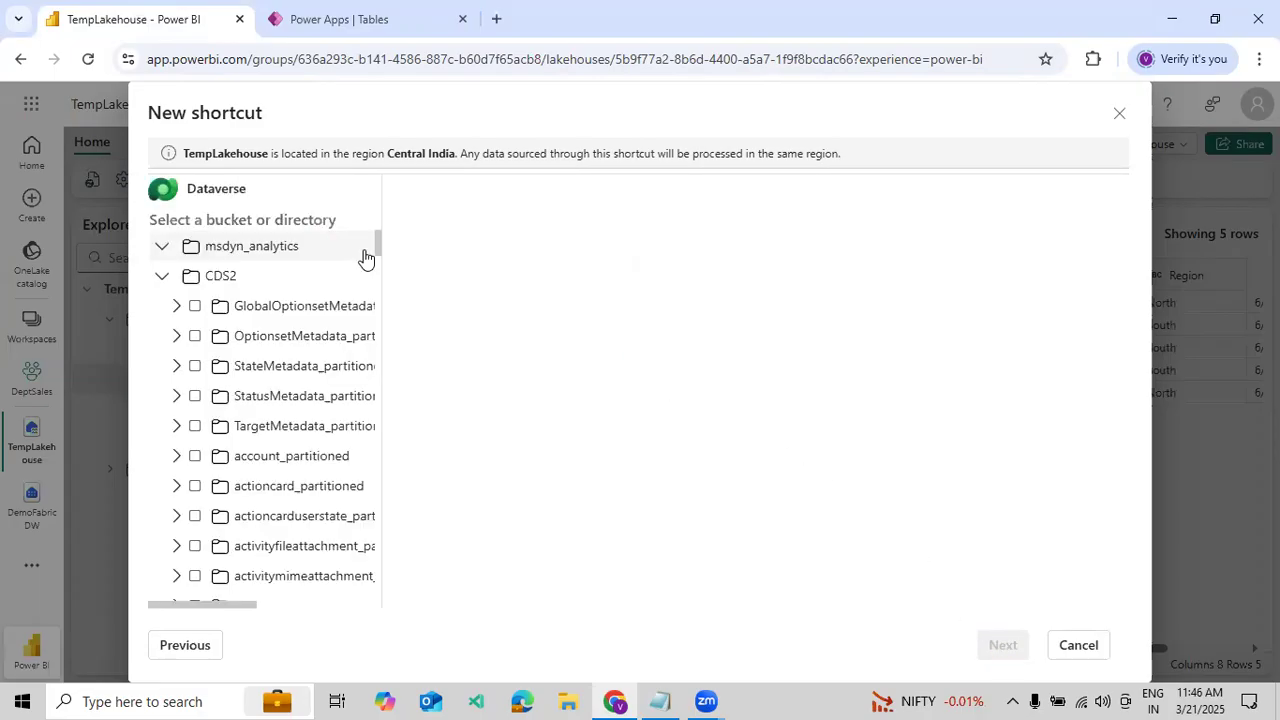
Step: Select the cr4f7_tblemployee_partitioned folder under CDS2 as the shortcut's source
scroll(316, 363, "down", 3)
scroll(314, 360, "up", 3)
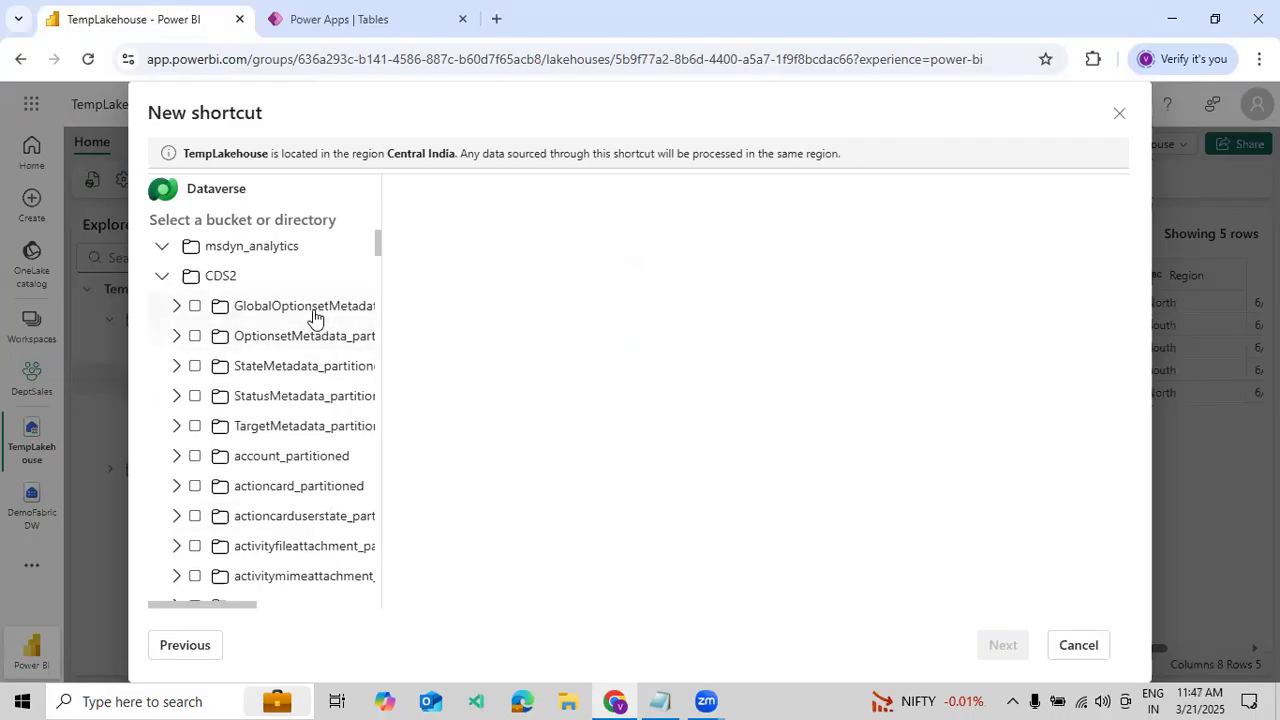
left_click(161, 277)
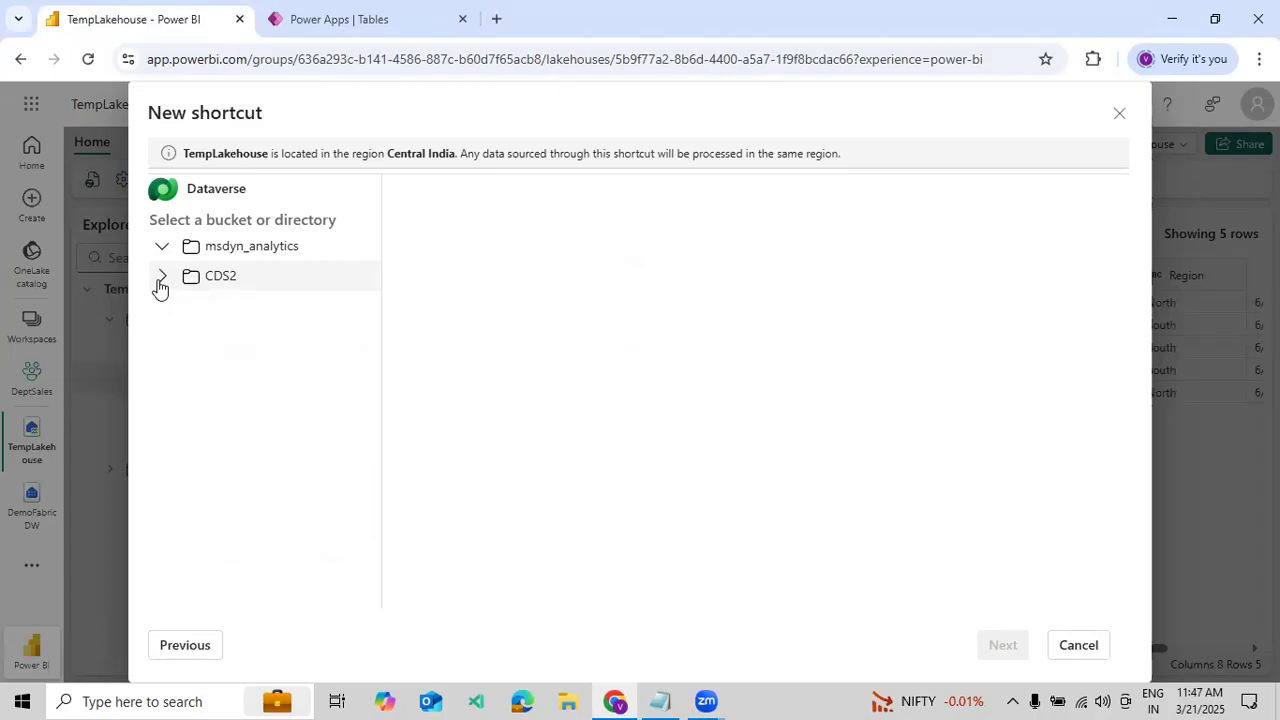
left_click(161, 277)
scroll(194, 314, "down", 4)
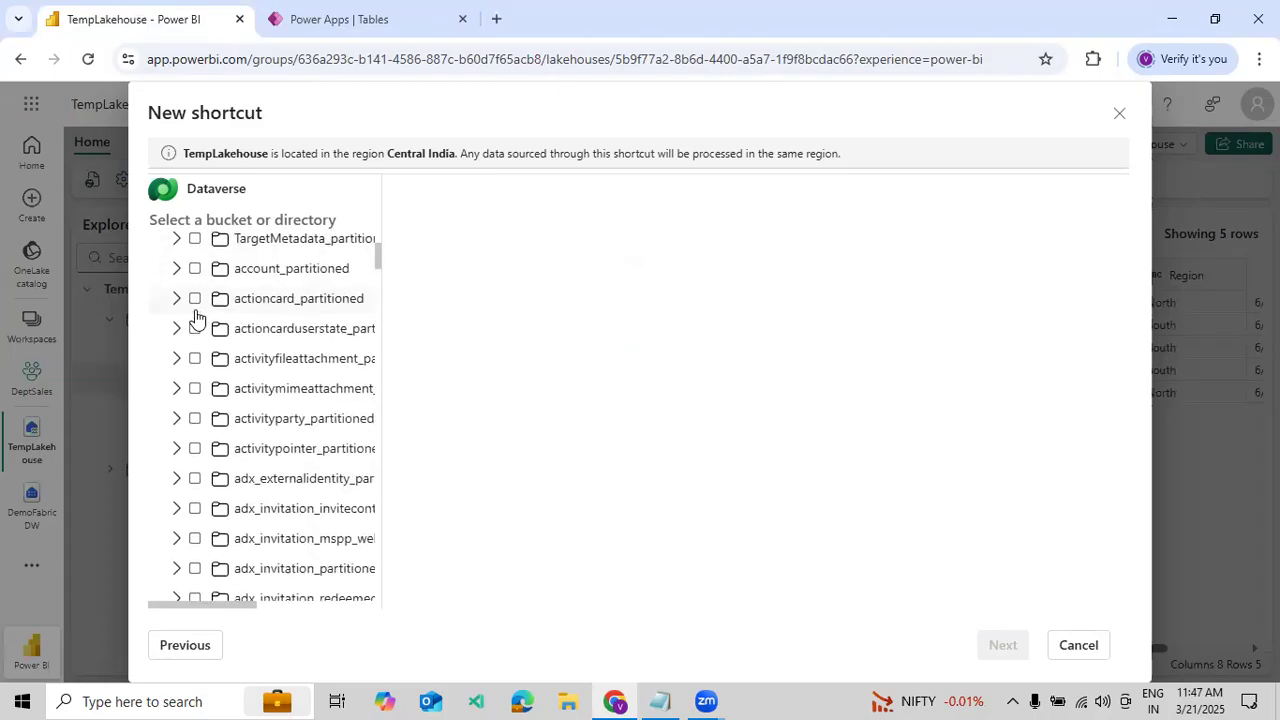
scroll(197, 316, "down", 5)
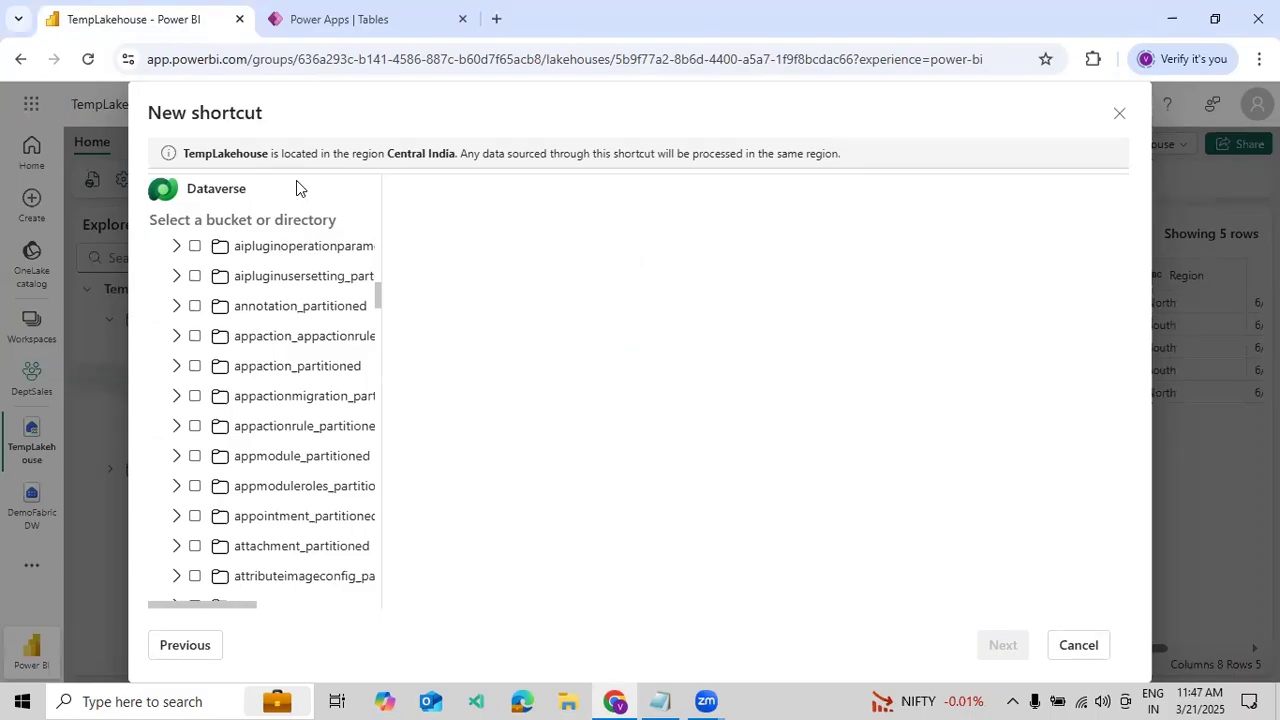
scroll(220, 357, "down", 6)
scroll(222, 360, "down", 3)
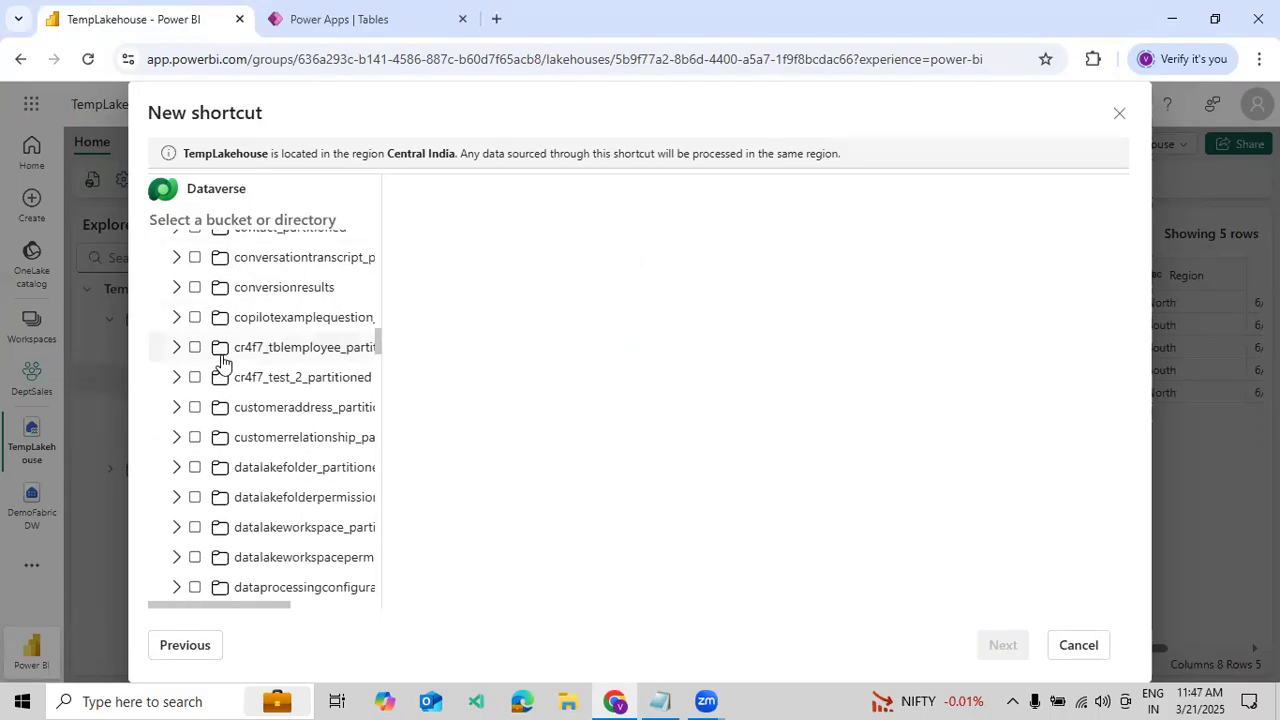
left_click(195, 348)
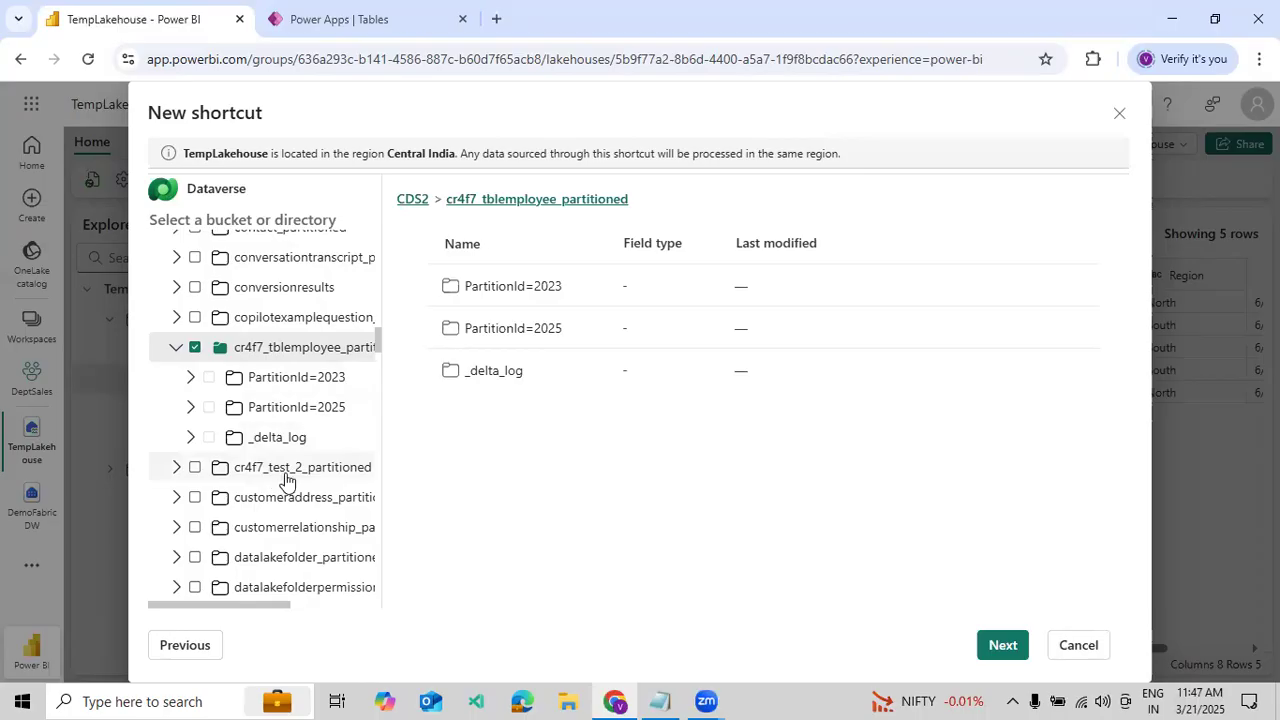
Step: Compare the custom table names in Power Apps with the Dataverse folders offered for the shortcut in Power BI
scroll(285, 478, "down", 2)
left_click(328, 32)
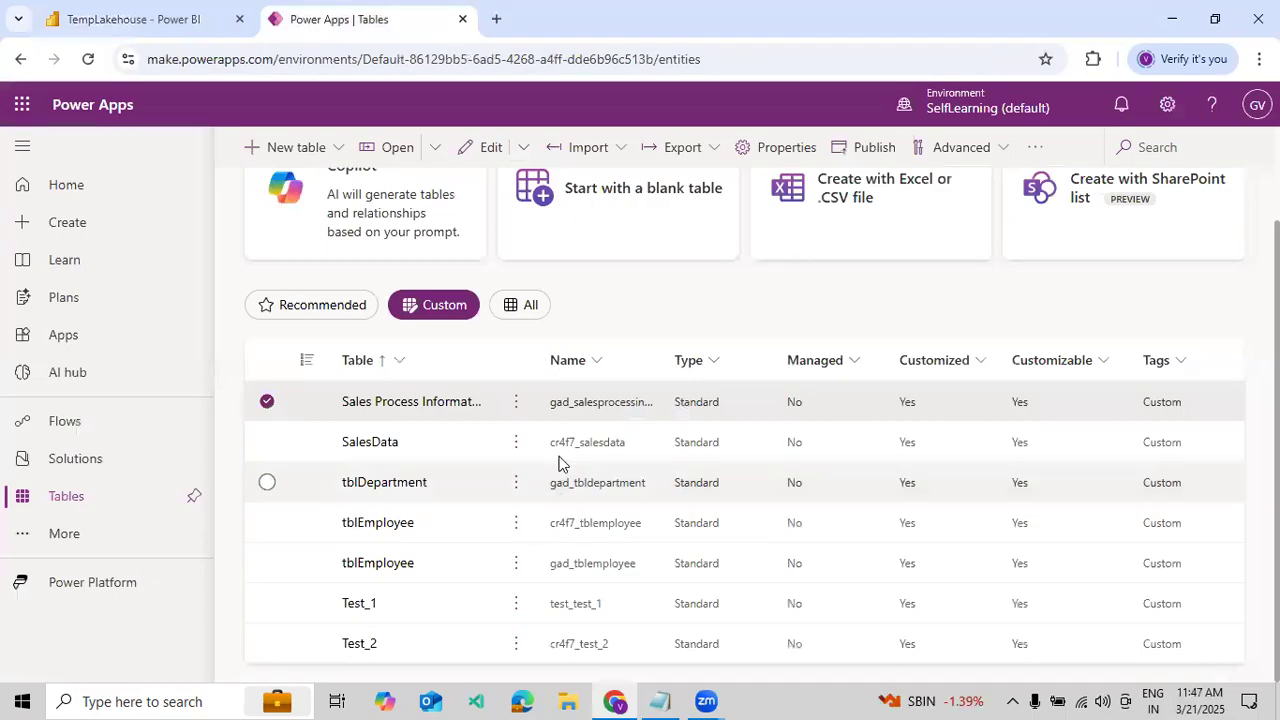
scroll(585, 485, "up", 1)
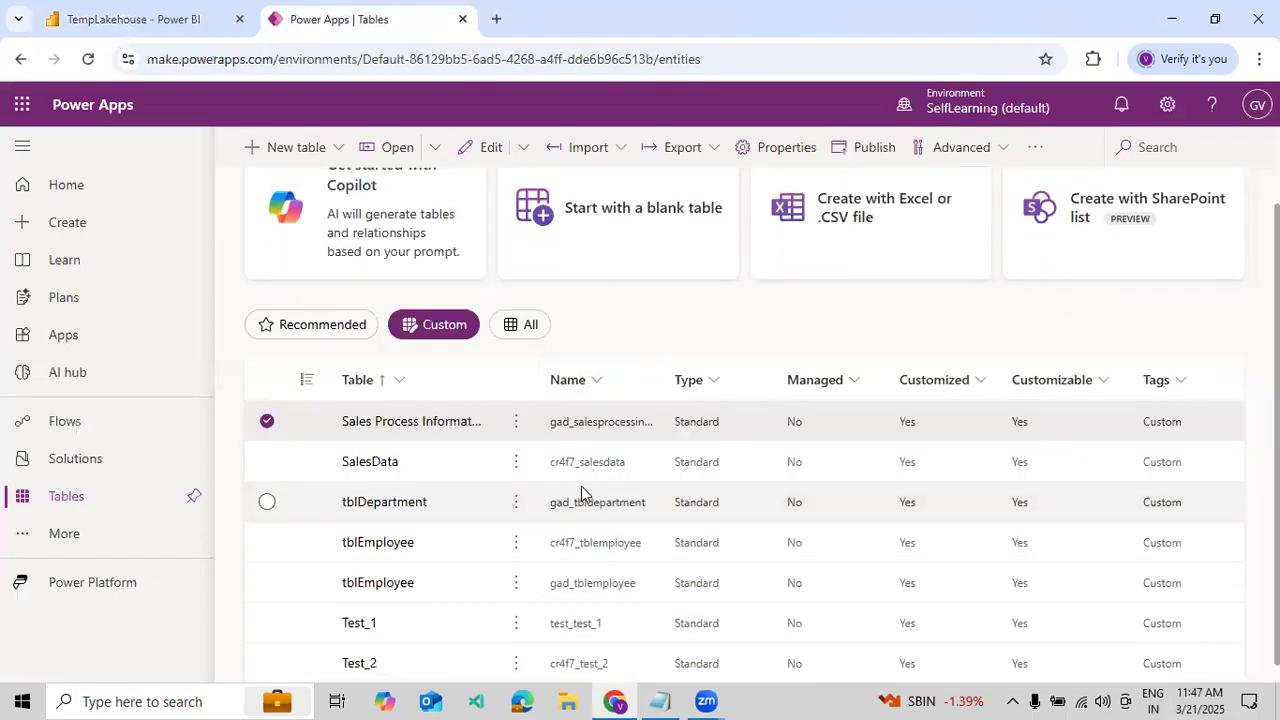
left_click(574, 461)
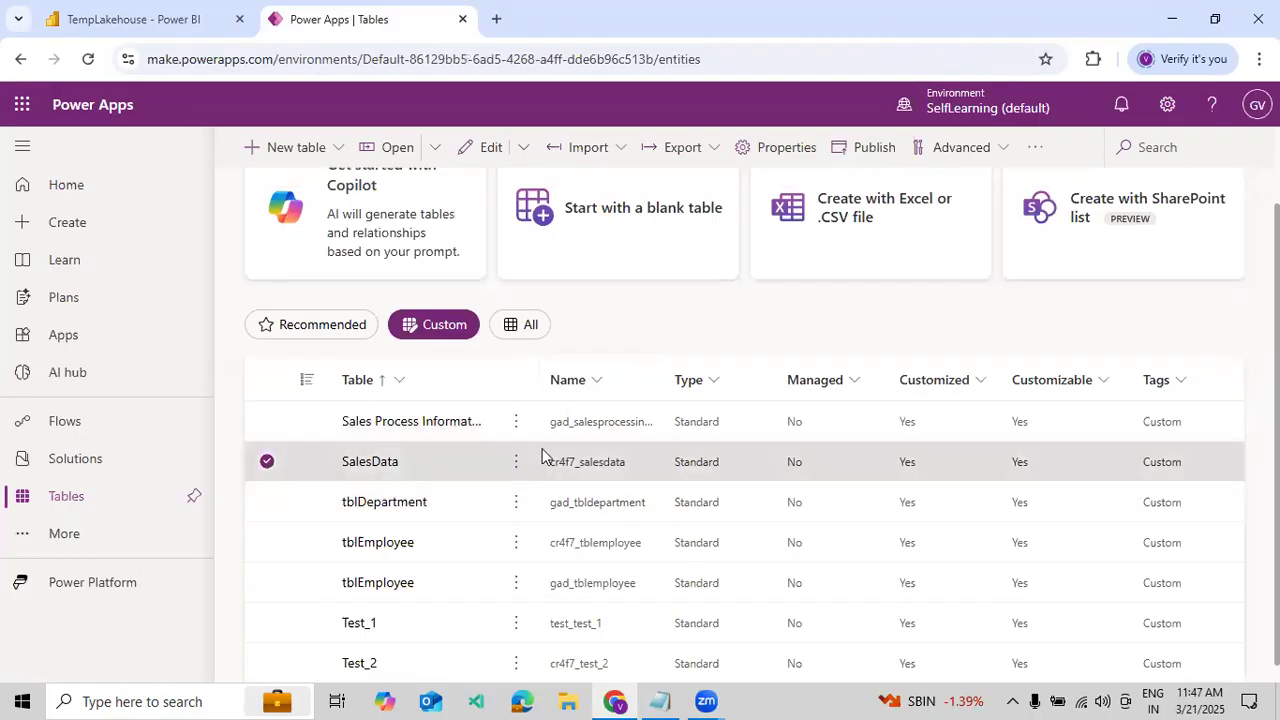
left_click(155, 25)
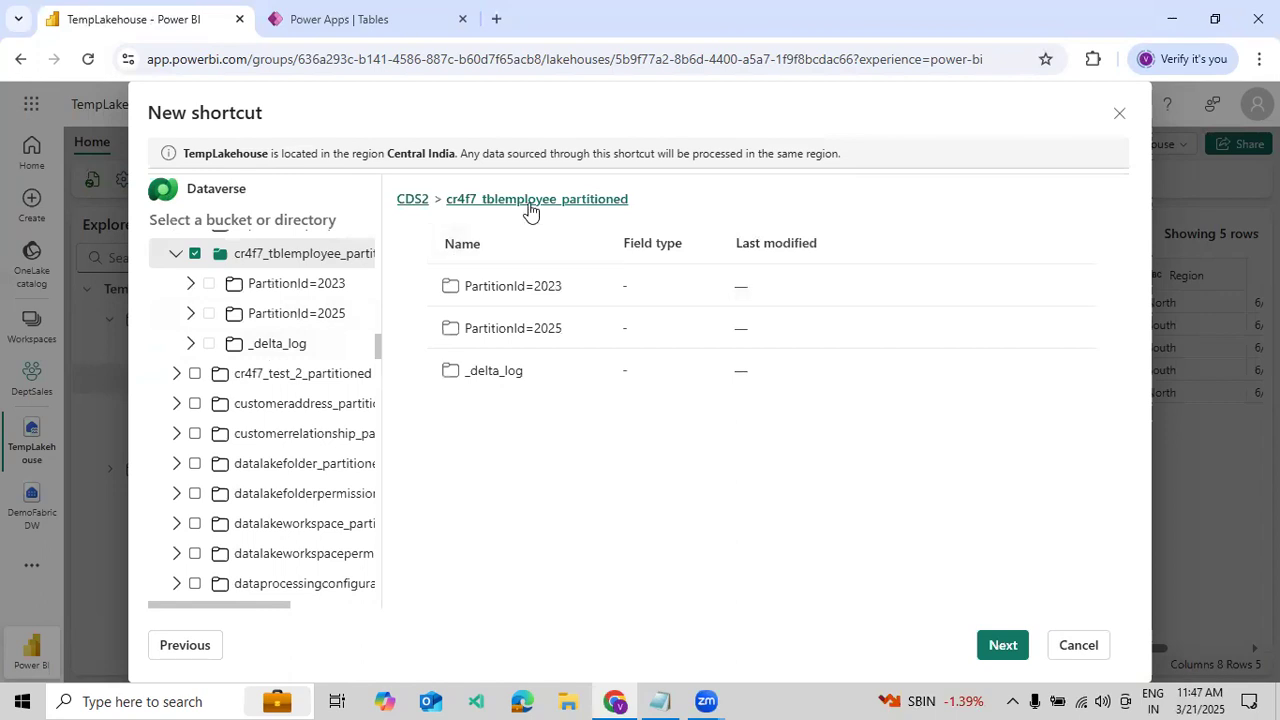
scroll(286, 416, "down", 5)
scroll(283, 418, "down", 10)
scroll(283, 418, "down", 10)
scroll(283, 418, "down", 10)
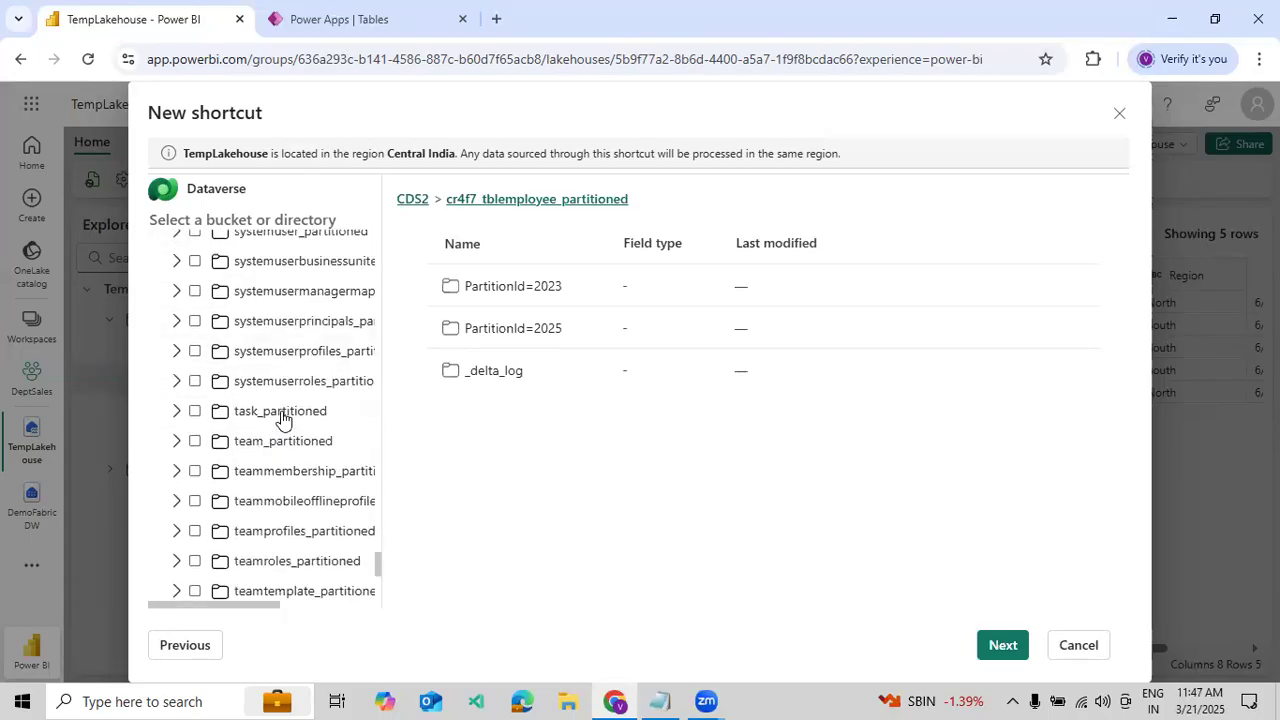
scroll(283, 418, "down", 5)
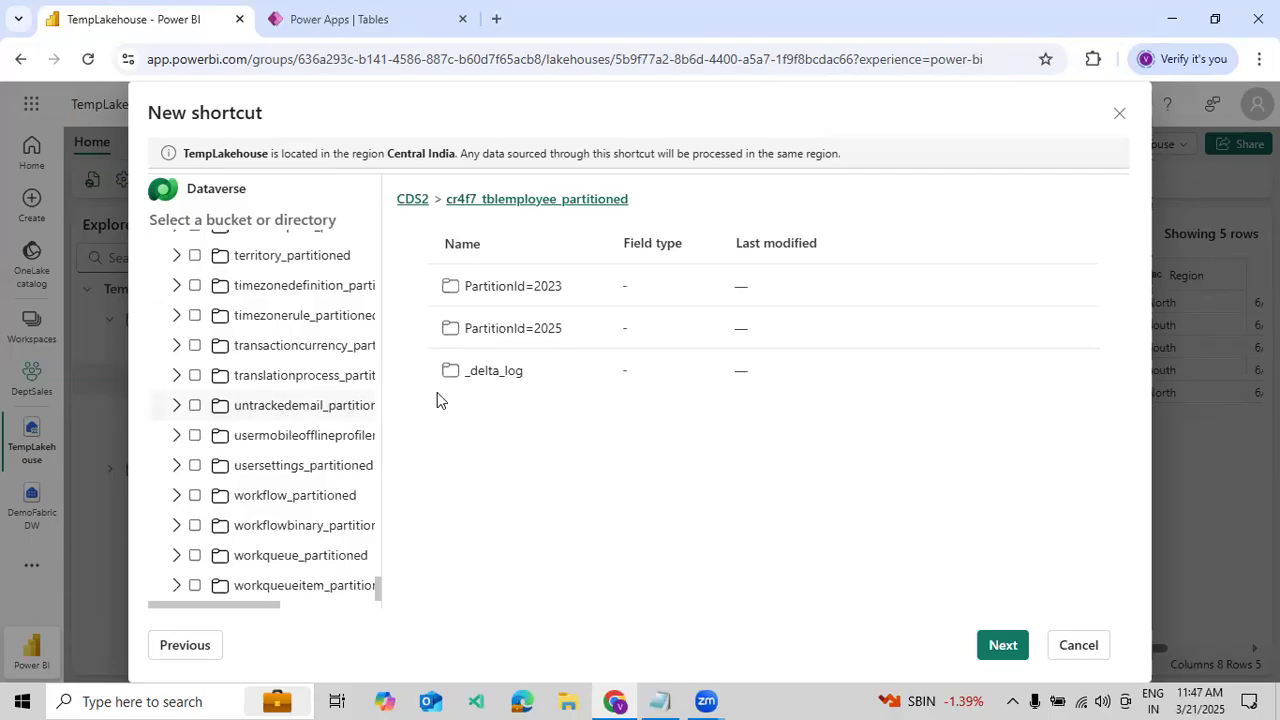
Step: Rename the cr4f7_tblemployee_partitioned shortcut as tblEmployee and create it in the lakehouse
left_click(1002, 645)
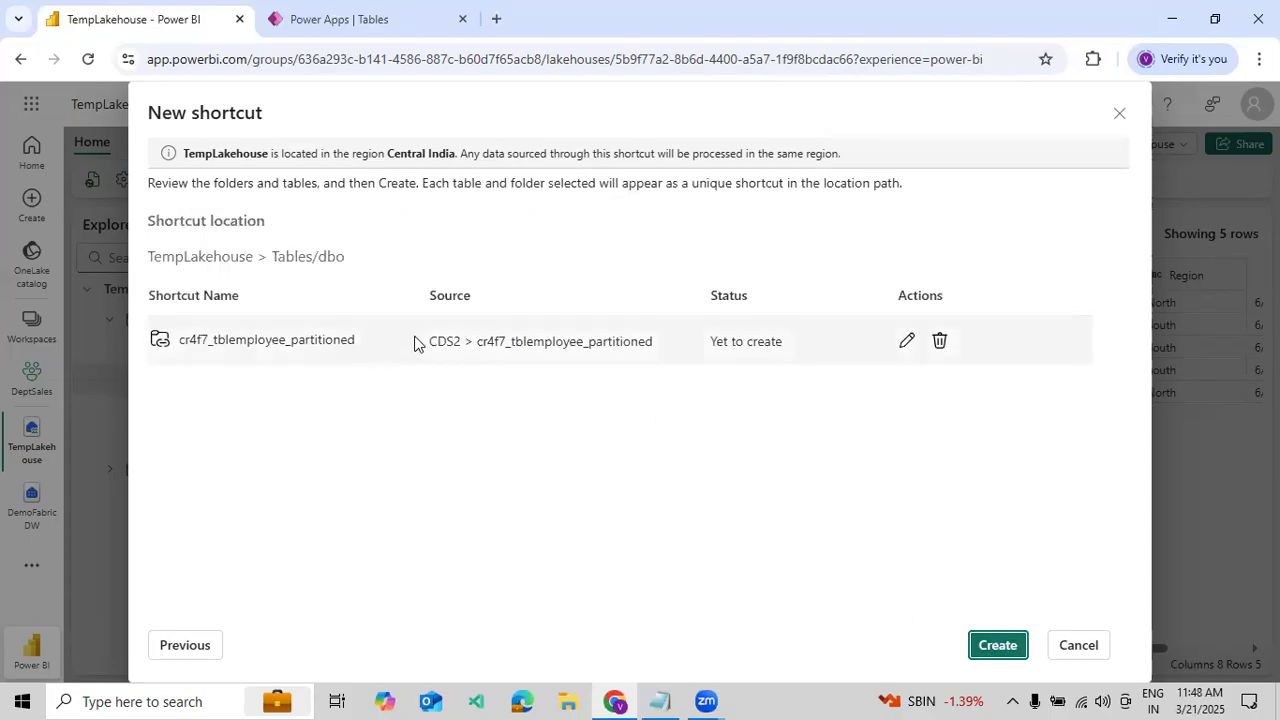
left_click(903, 345)
key("BackSpace")
type("tbb")
type("Employe")
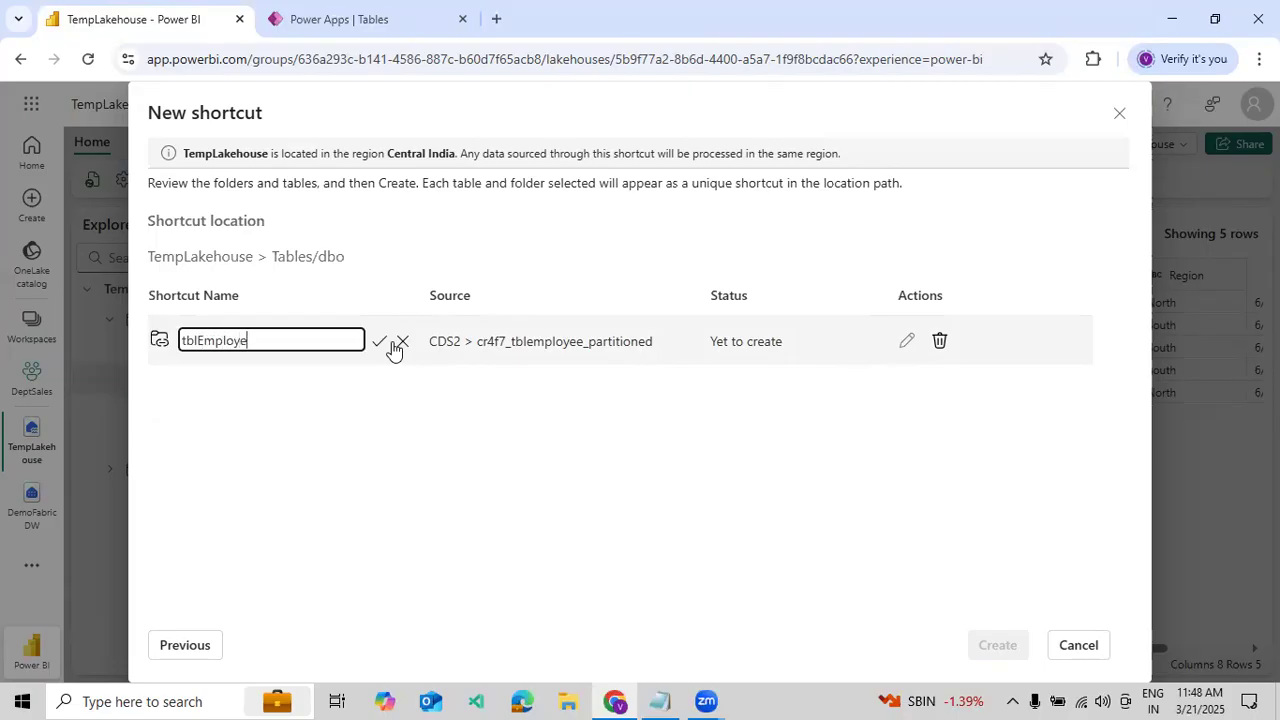
type("e")
left_click(380, 343)
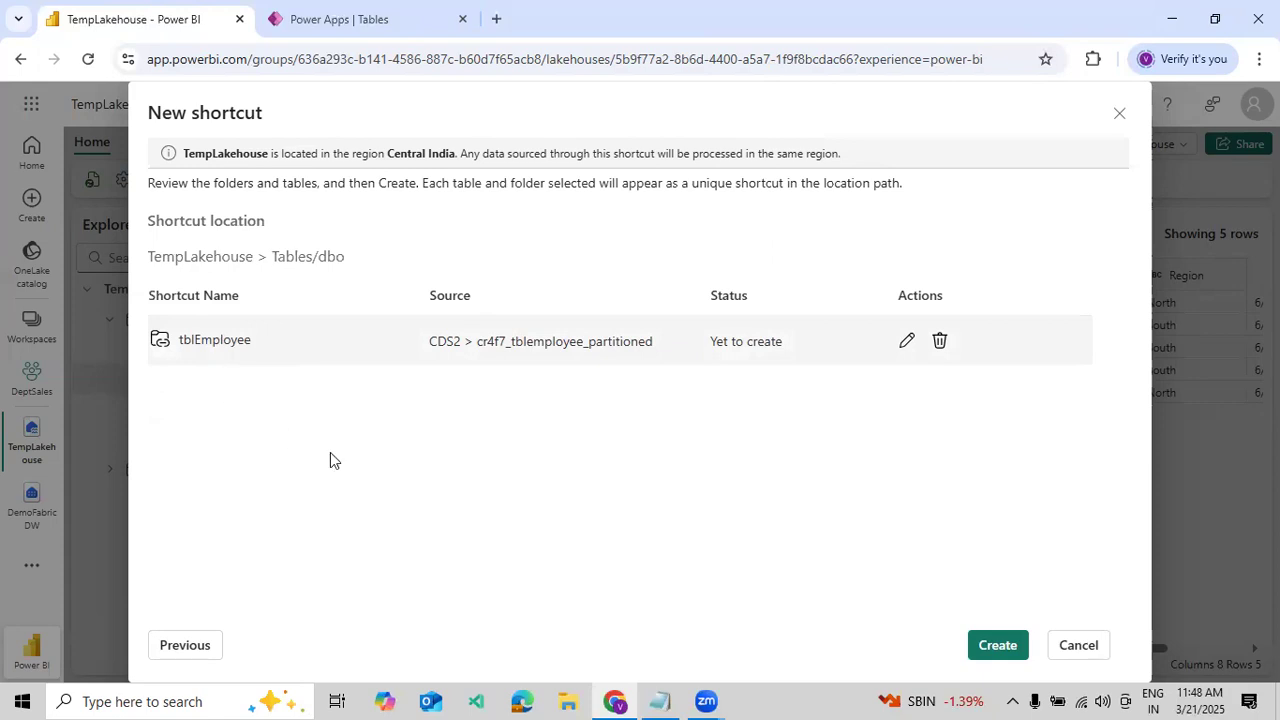
left_click(982, 648)
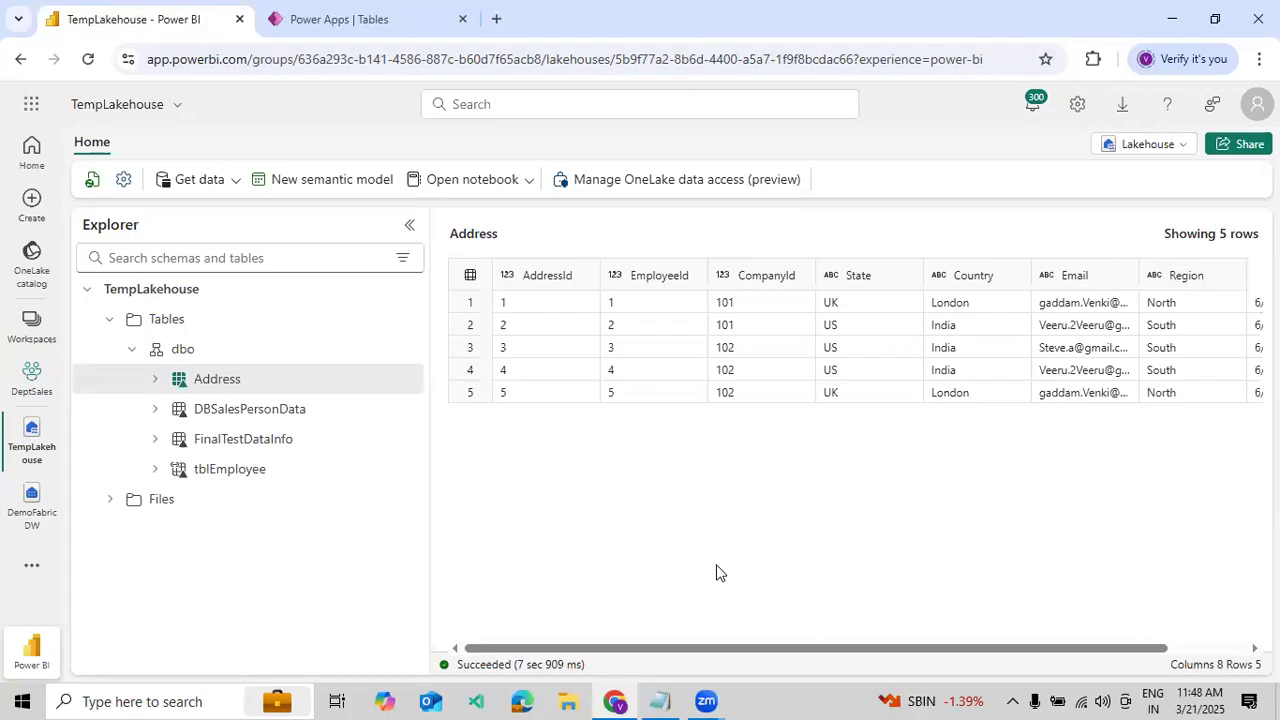
Step: Open the tblEmployee preview in the lakehouse and examine the source cr4f7_tblemployee table's columns and data in Power Apps
left_click(228, 474)
left_click(339, 19)
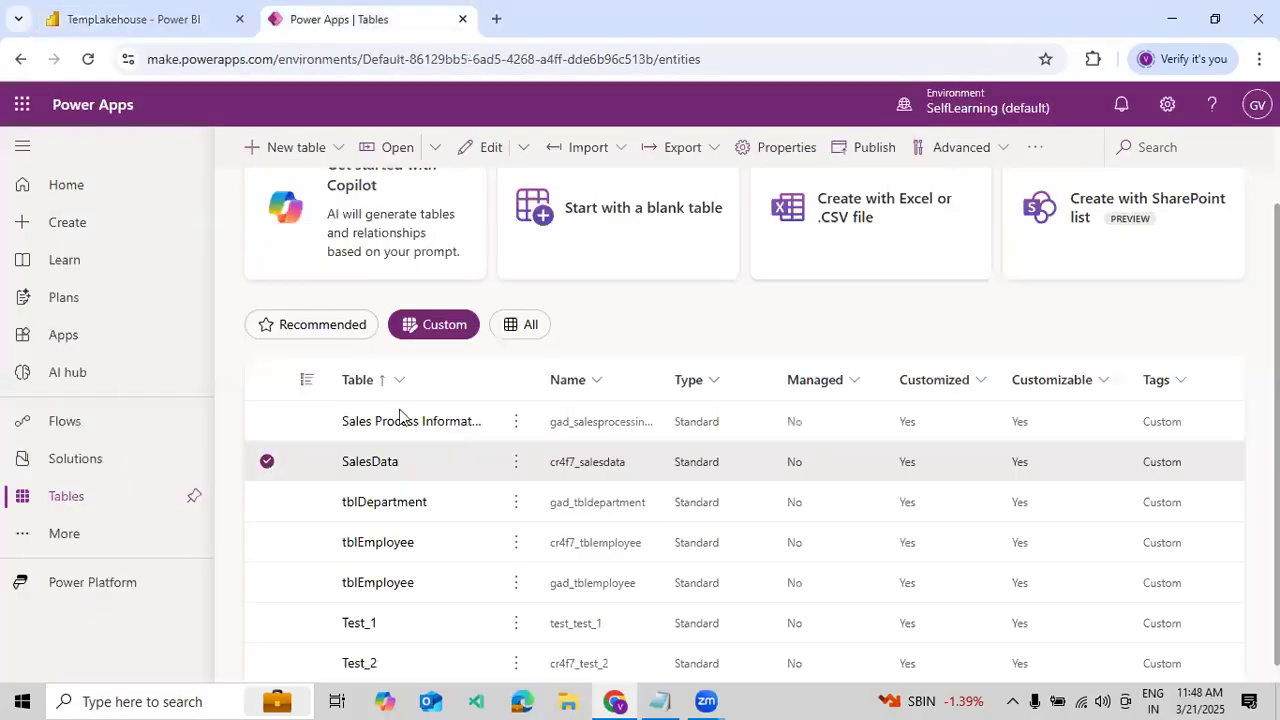
left_click(387, 552)
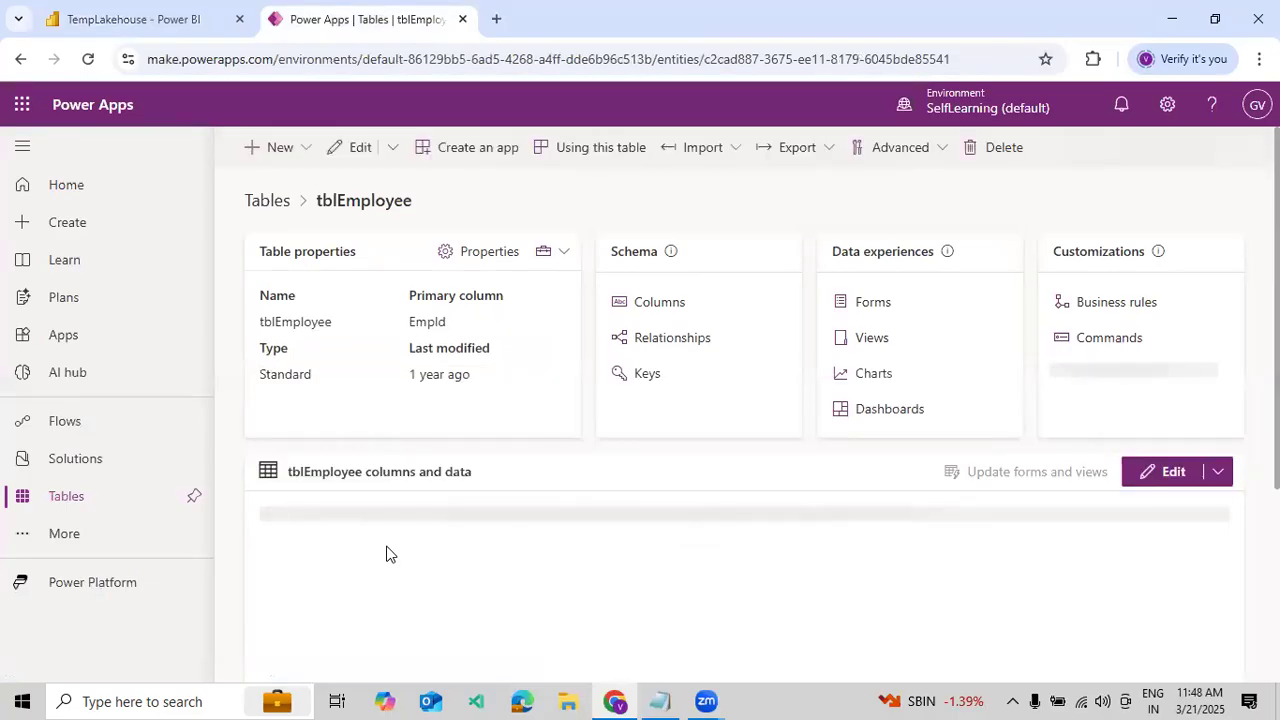
scroll(430, 530, "down", 1)
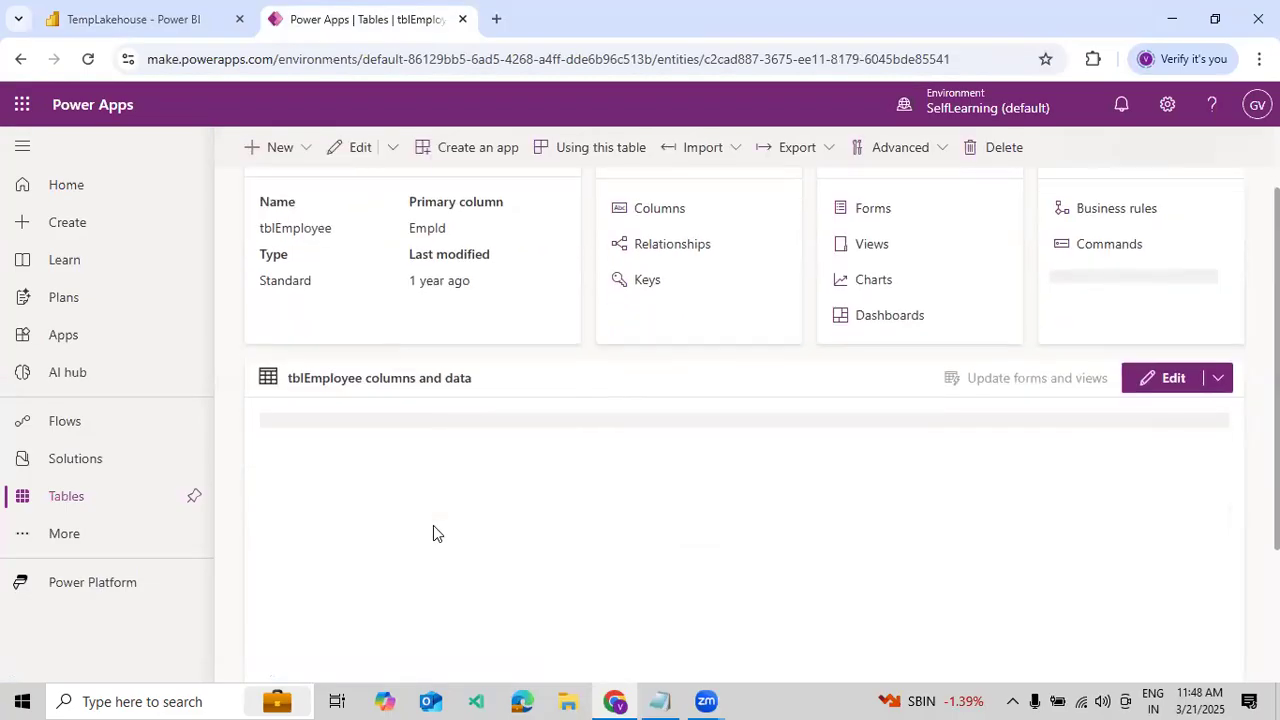
left_click(137, 22)
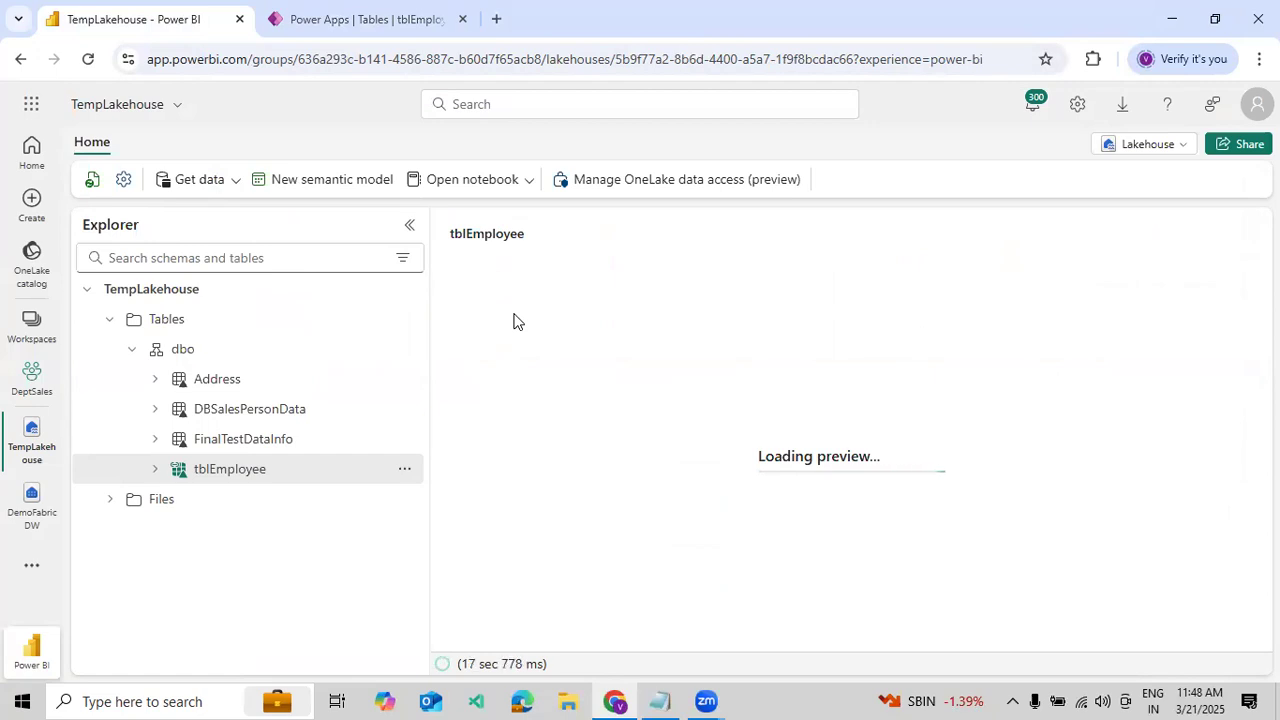
left_click(366, 30)
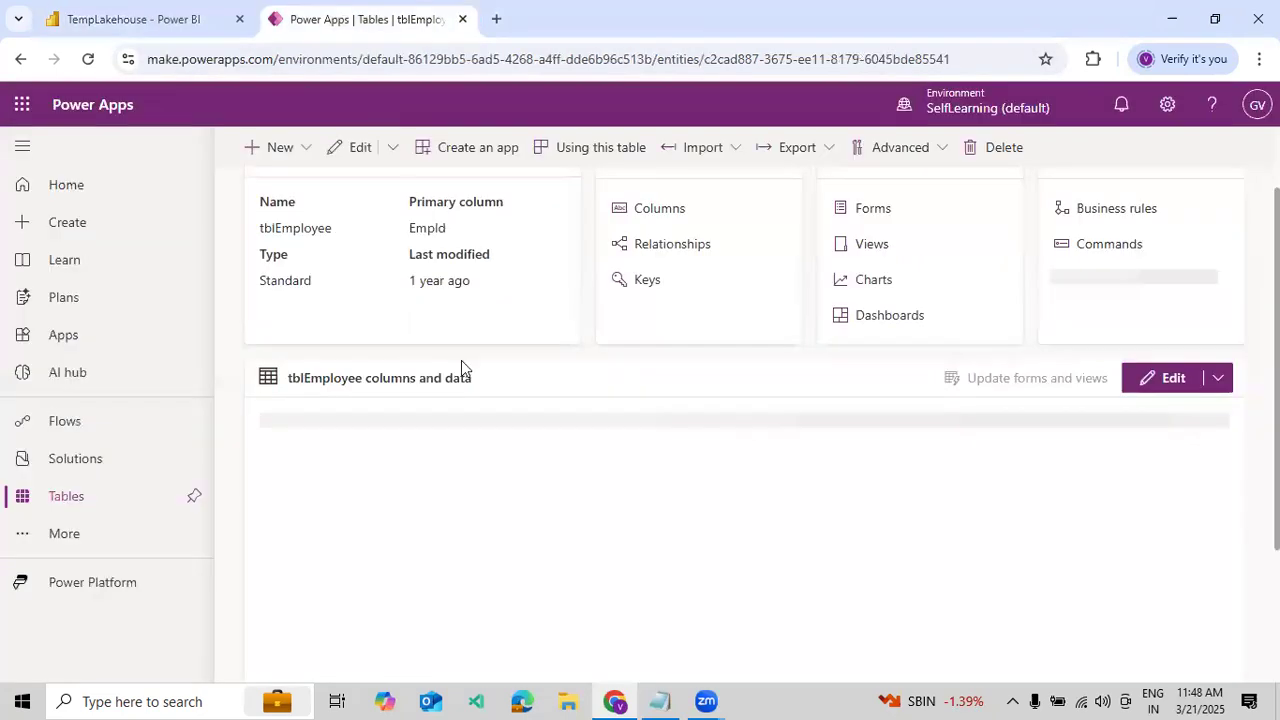
scroll(640, 486, "up", 1)
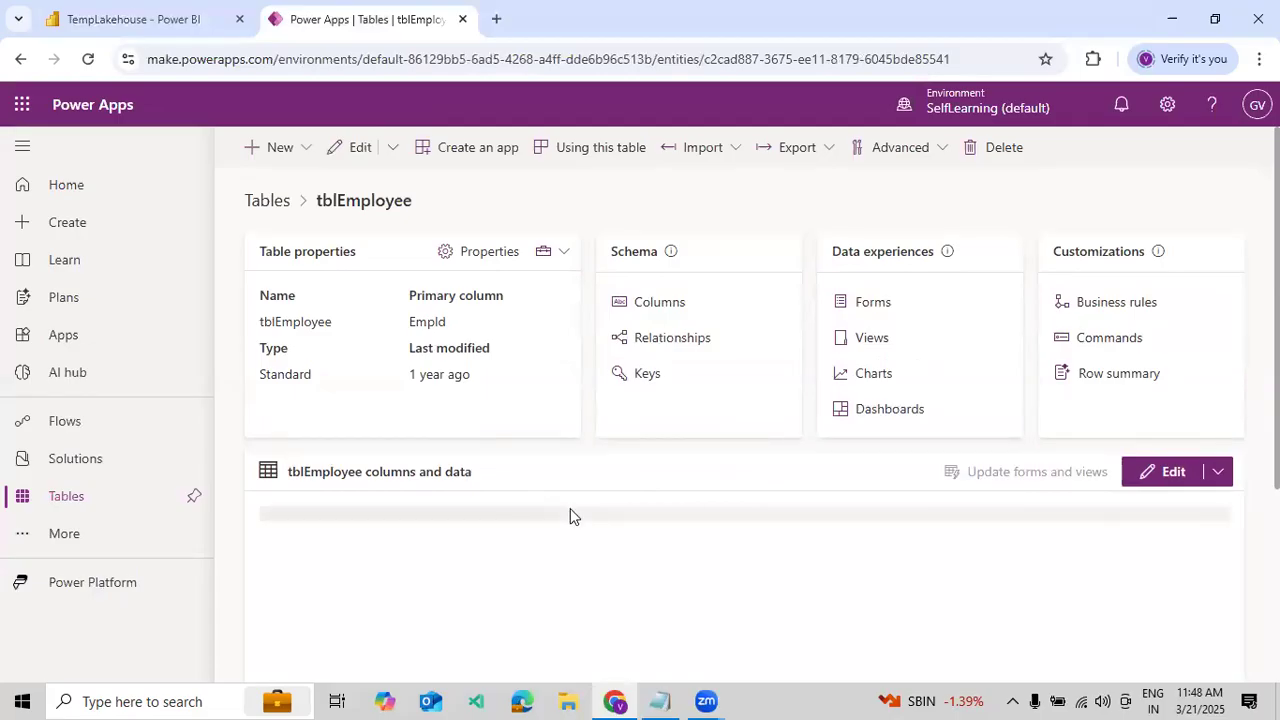
scroll(572, 515, "down", 2)
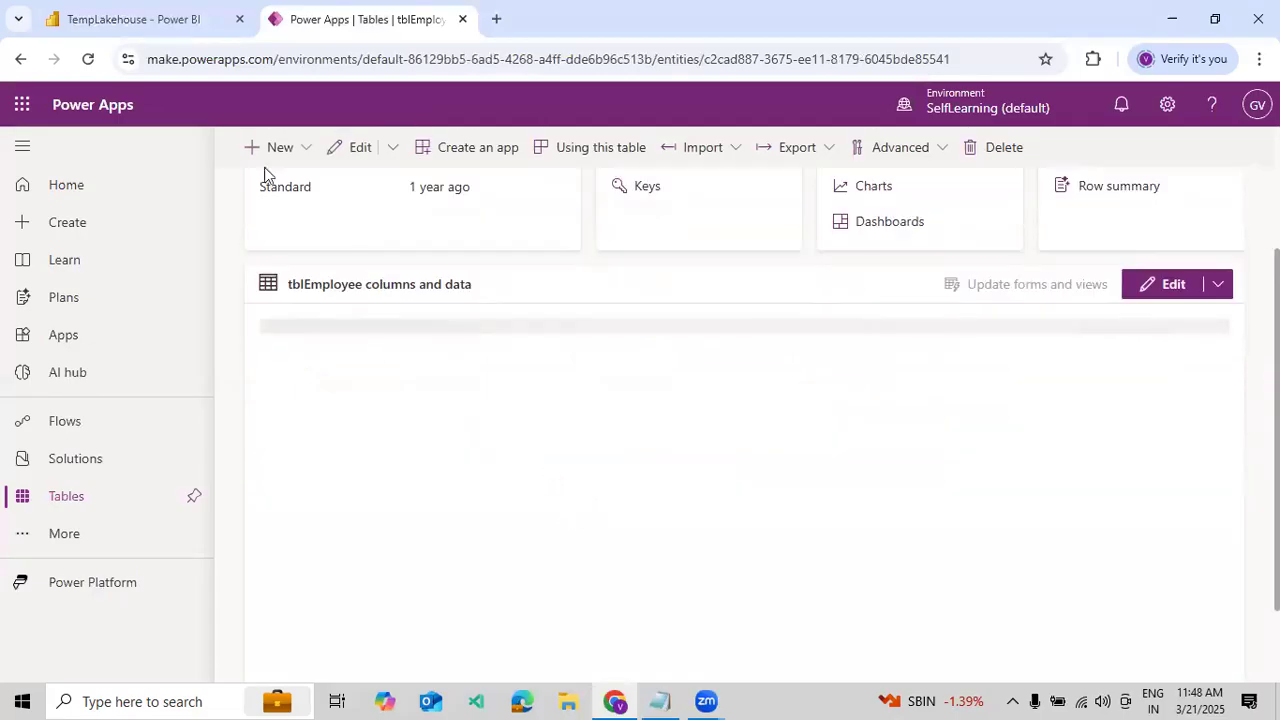
left_click(166, 30)
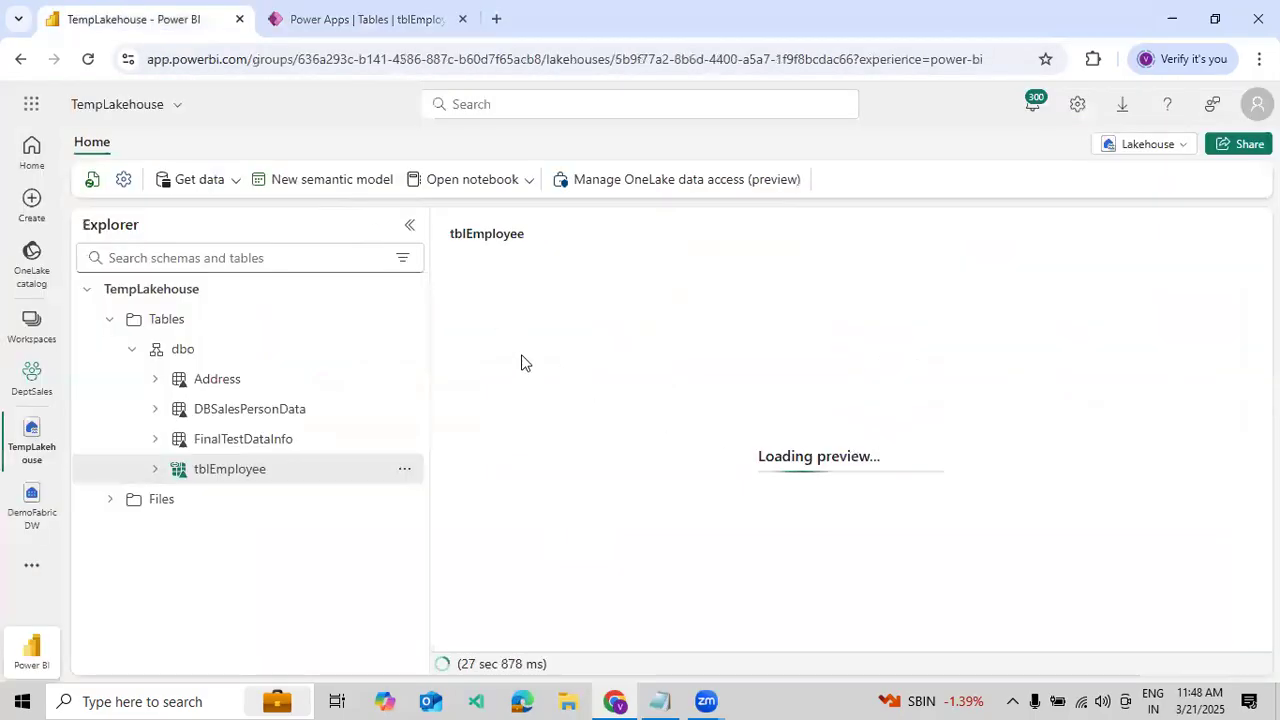
Step: Narrow the Explorer pane and compare the tblEmployee preview's cr4f7 columns with the source table's data in Power Apps
left_click_drag(427, 313, 322, 314)
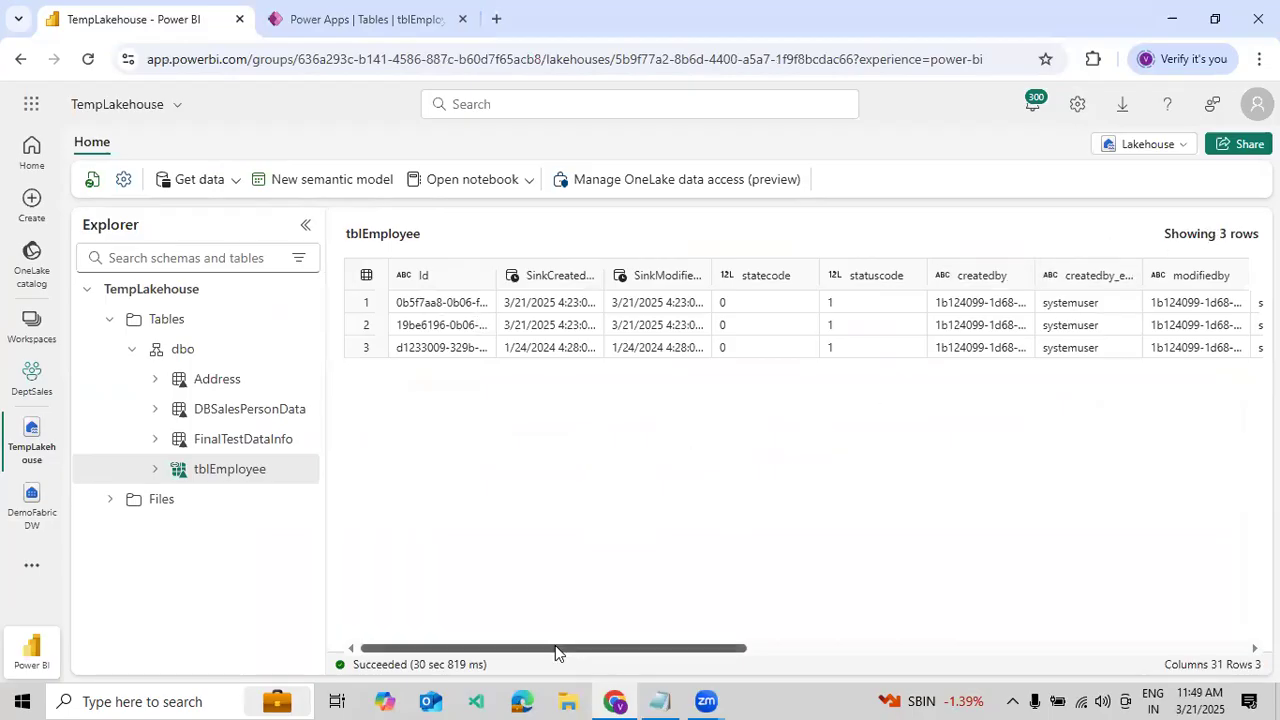
left_click_drag(555, 647, 641, 649)
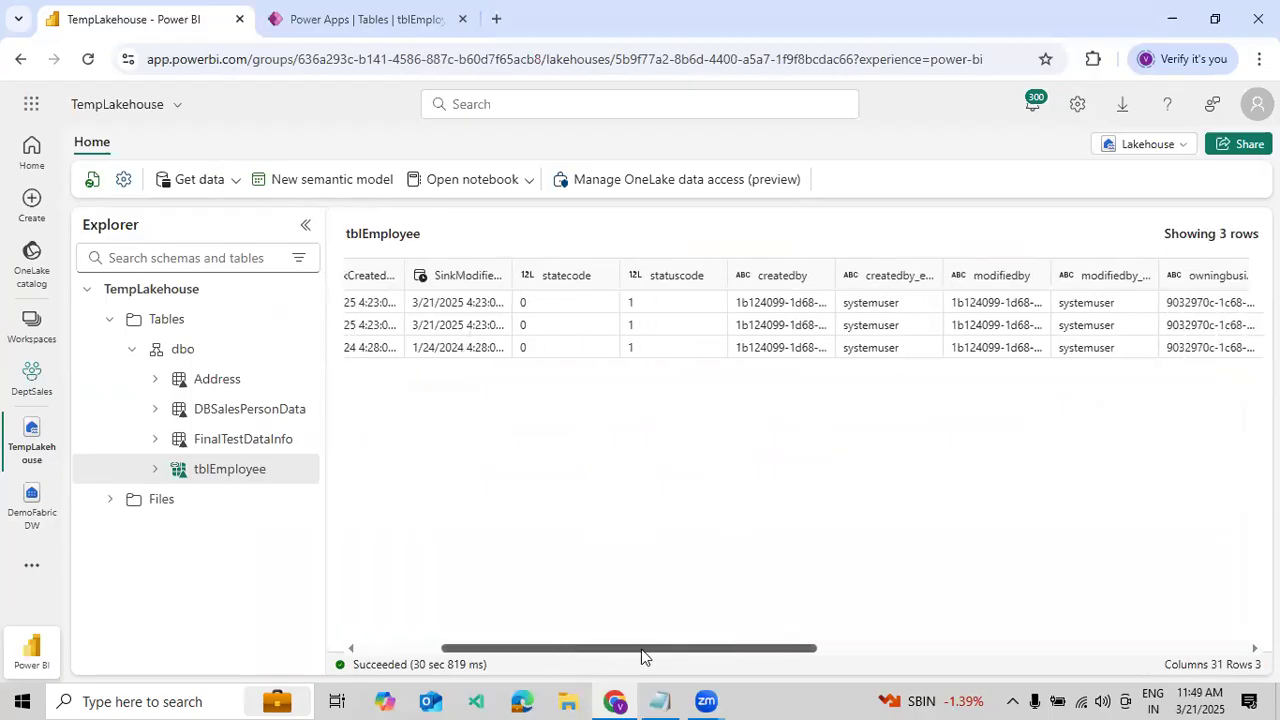
left_click_drag(641, 649, 1055, 693)
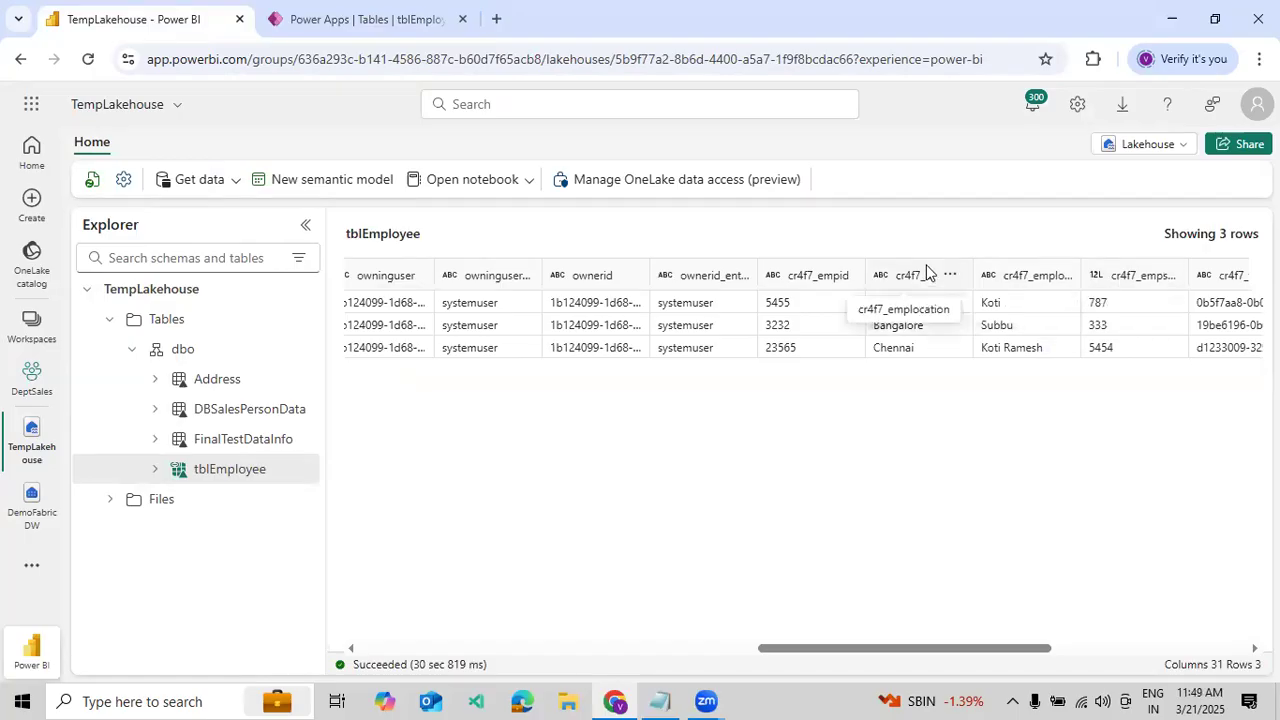
left_click(294, 30)
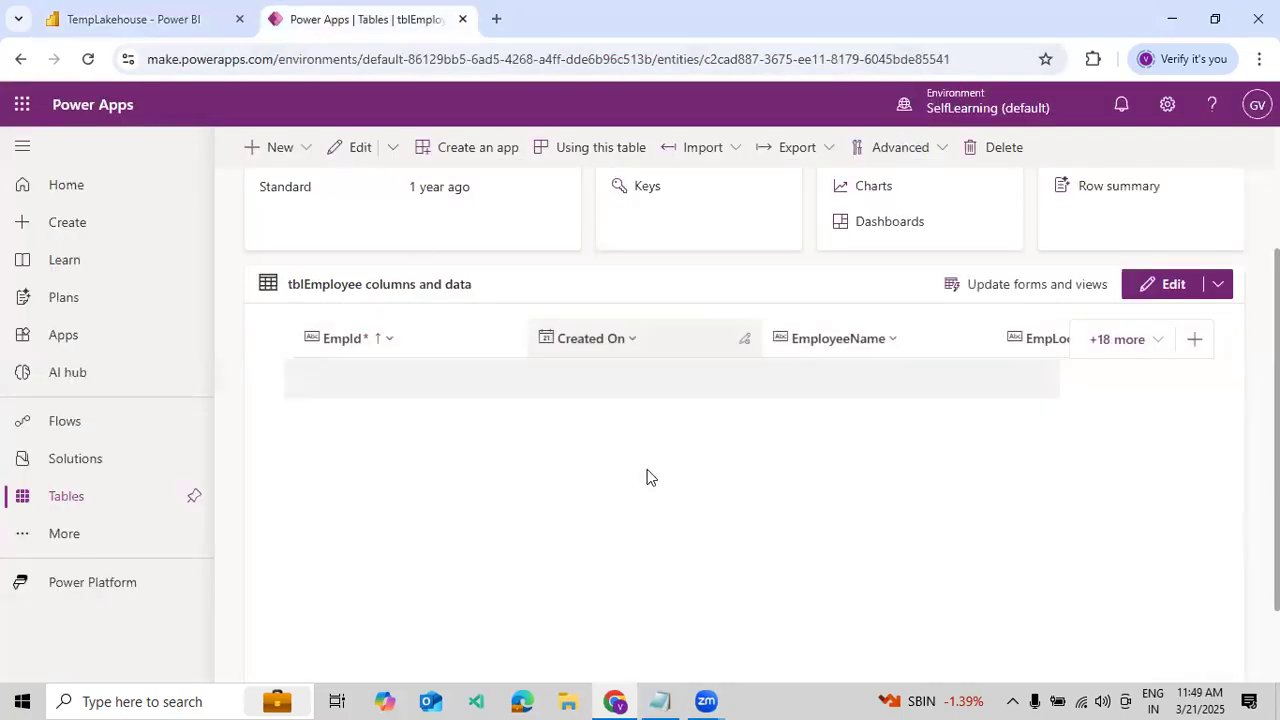
scroll(649, 476, "up", 2)
scroll(761, 611, "down", 2)
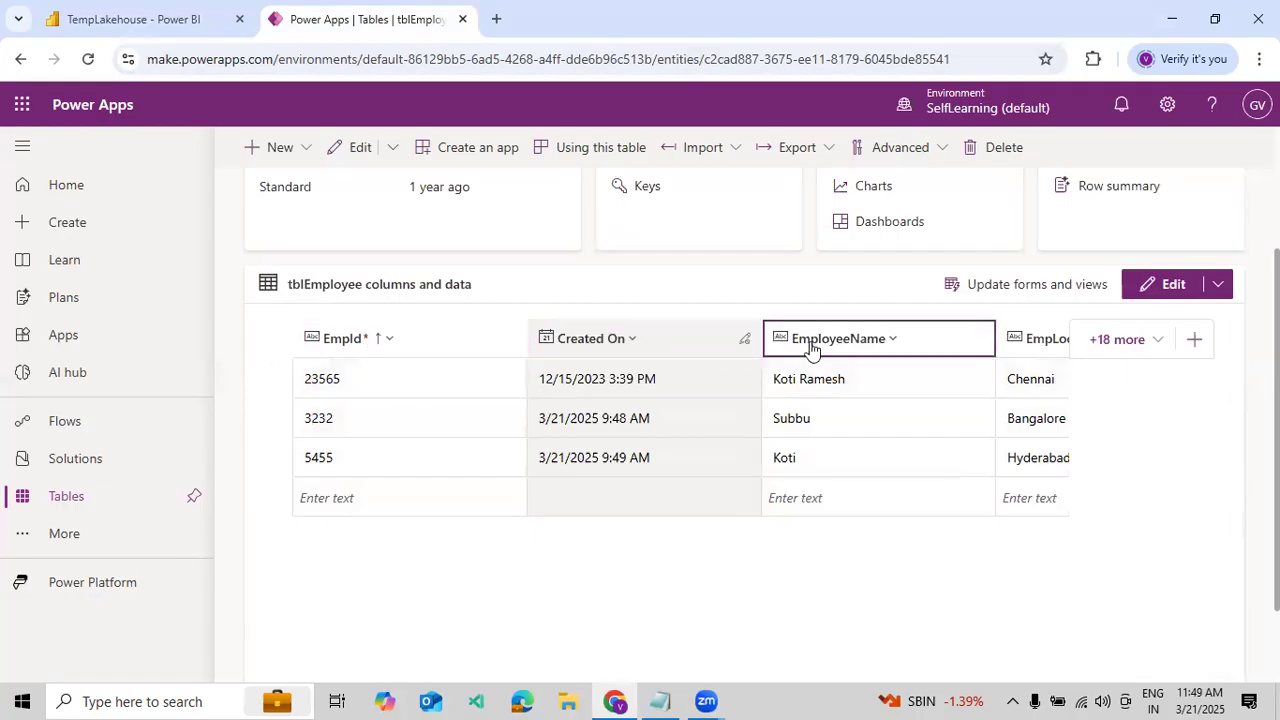
left_click(1158, 341)
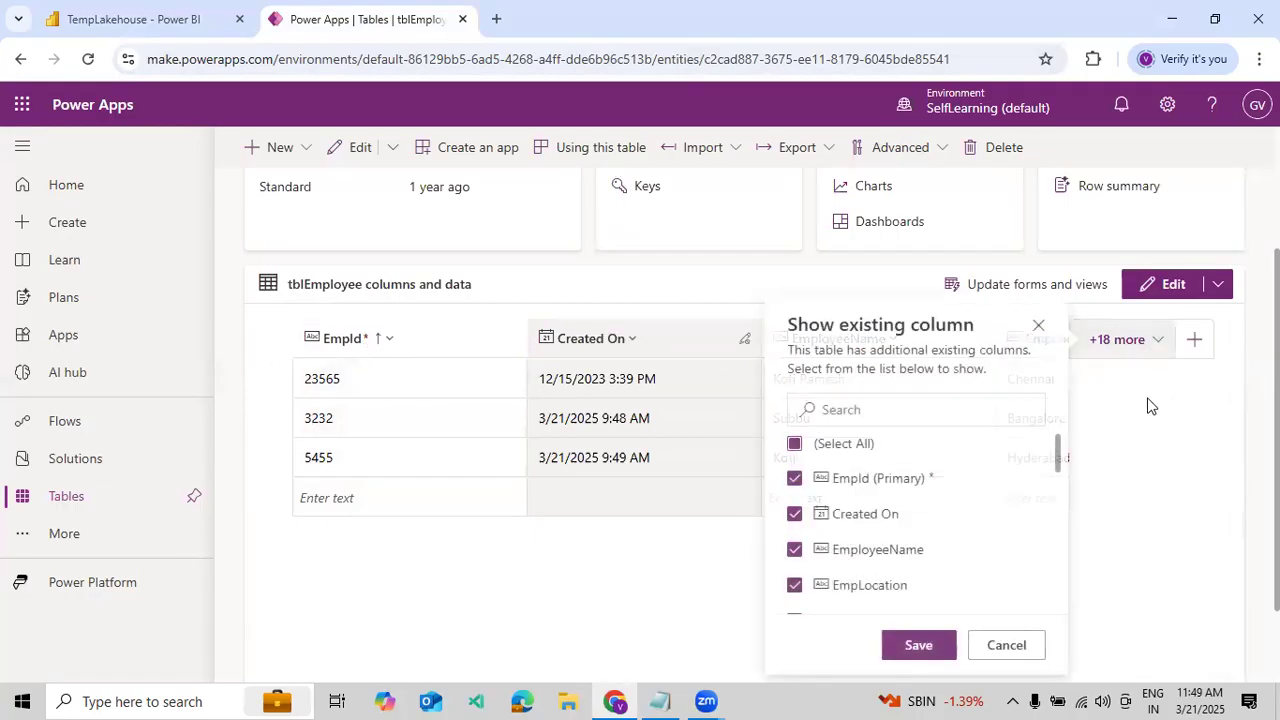
left_click(788, 516)
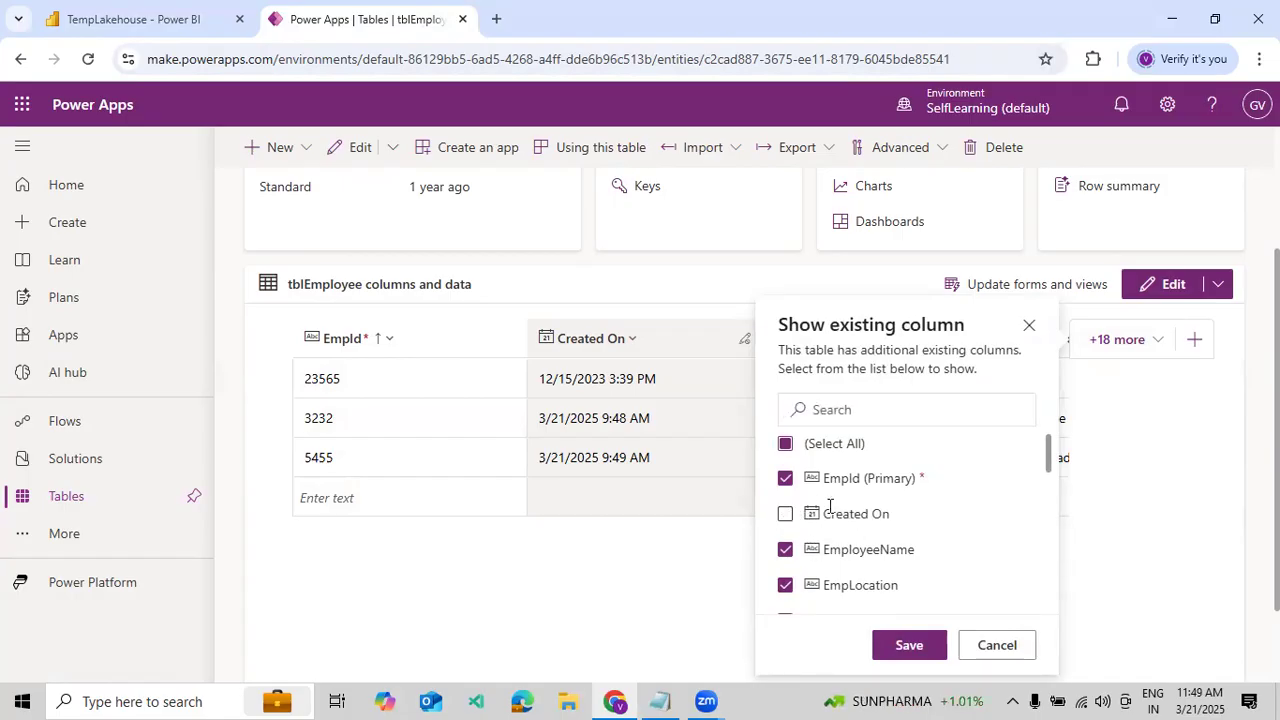
scroll(830, 505, "down", 1)
scroll(806, 566, "down", 1)
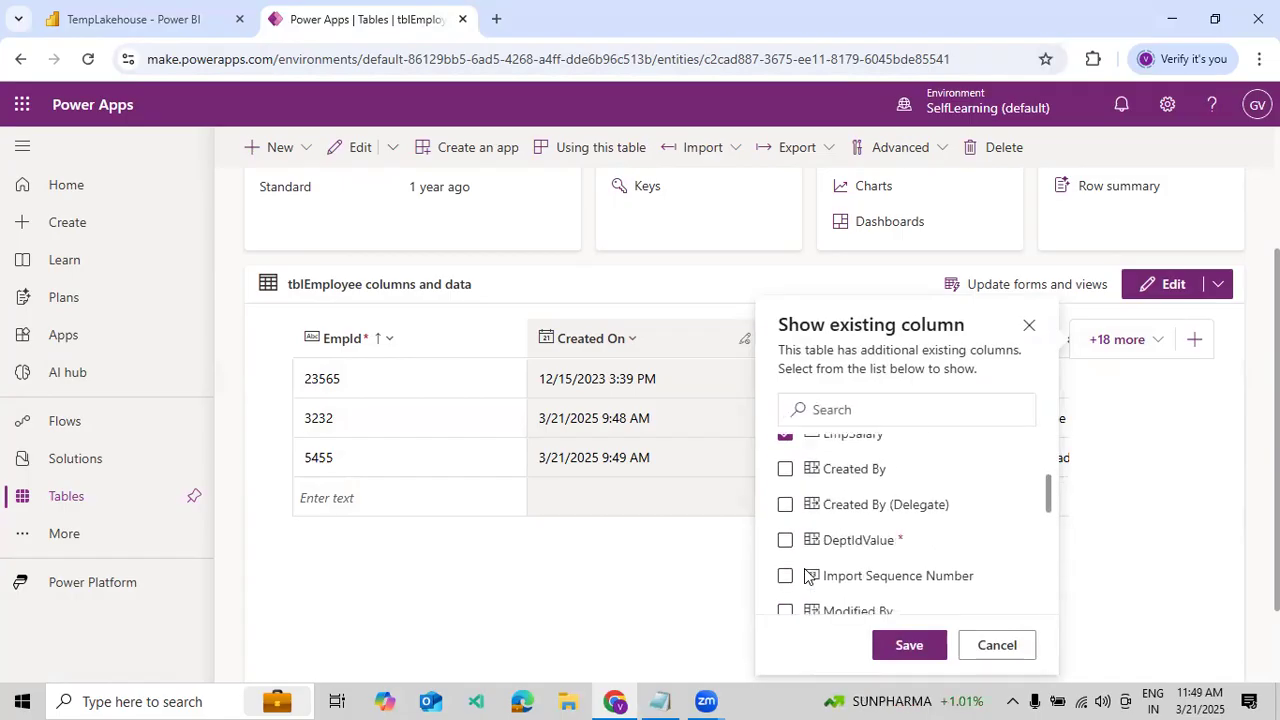
scroll(790, 578, "down", 1)
scroll(790, 578, "down", 3)
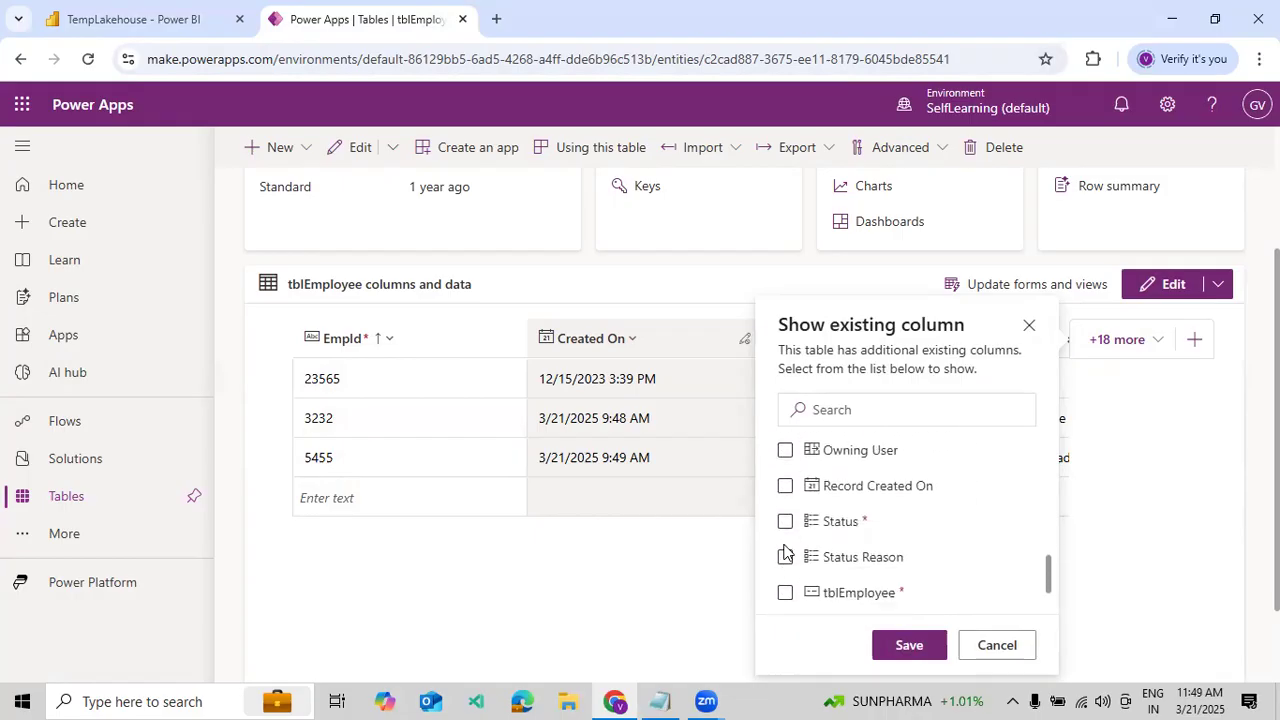
scroll(788, 560, "down", 1)
scroll(803, 490, "up", 5)
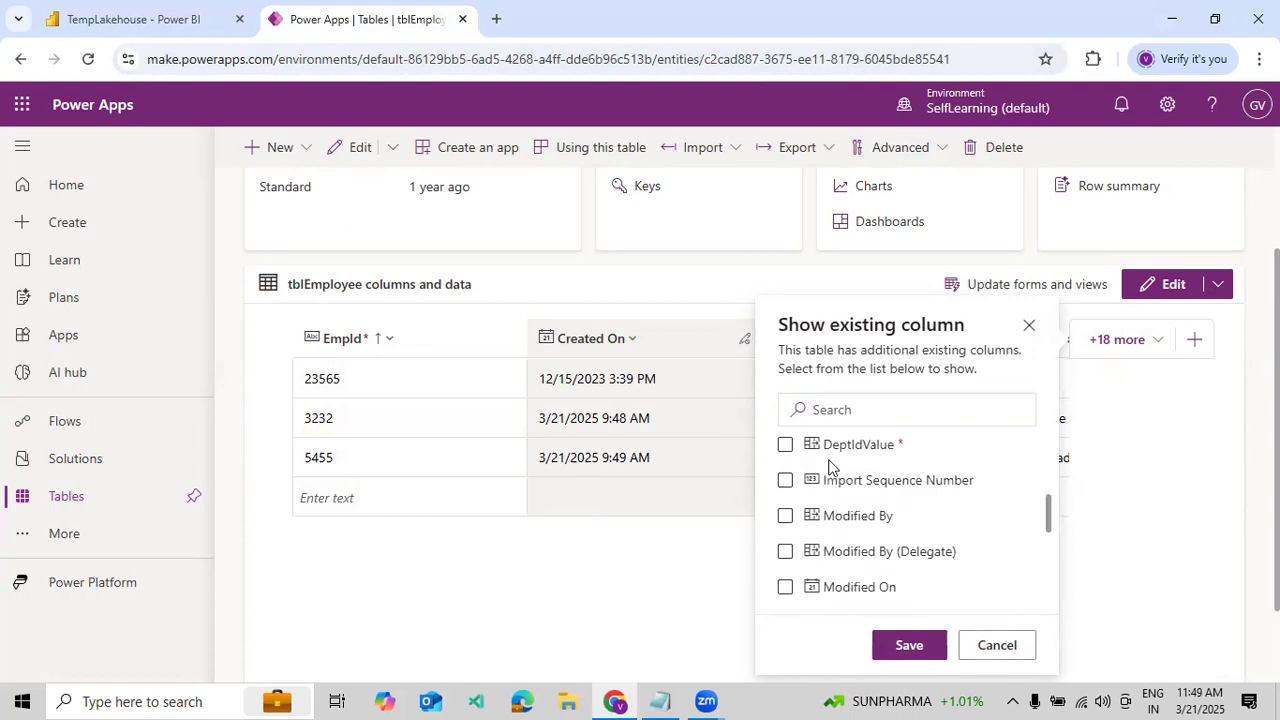
left_click(849, 417)
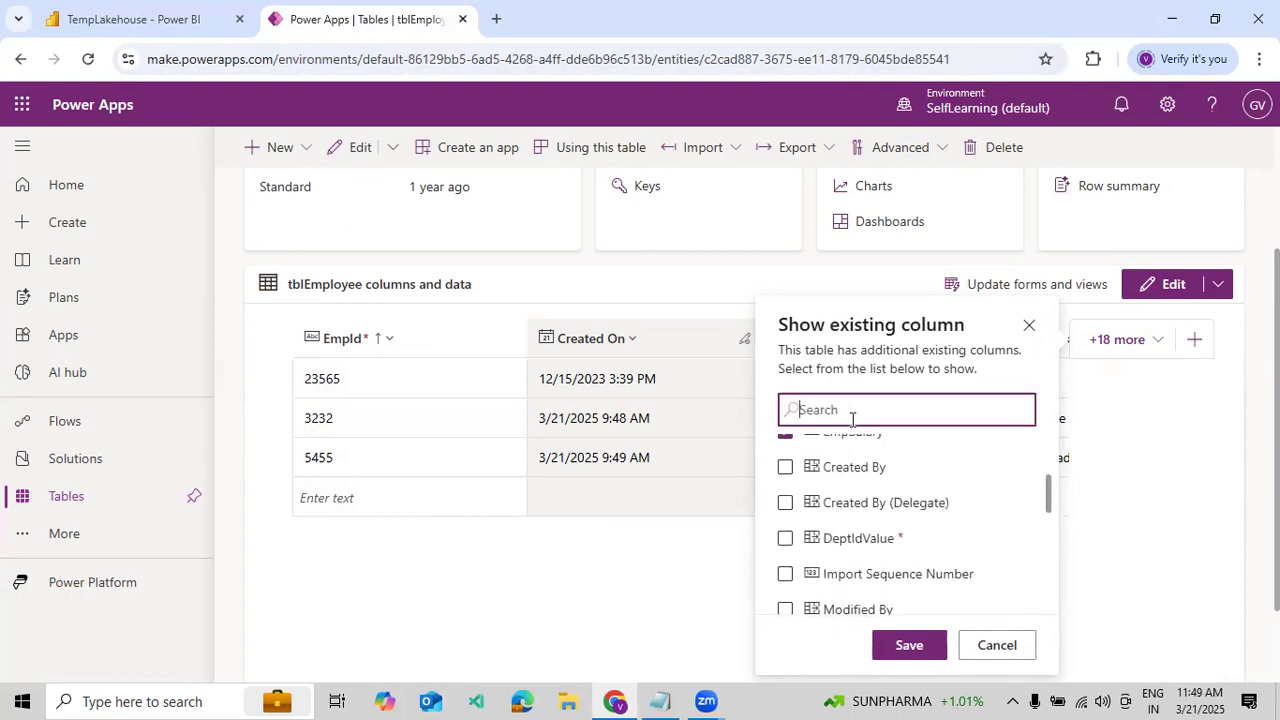
left_click(1175, 548)
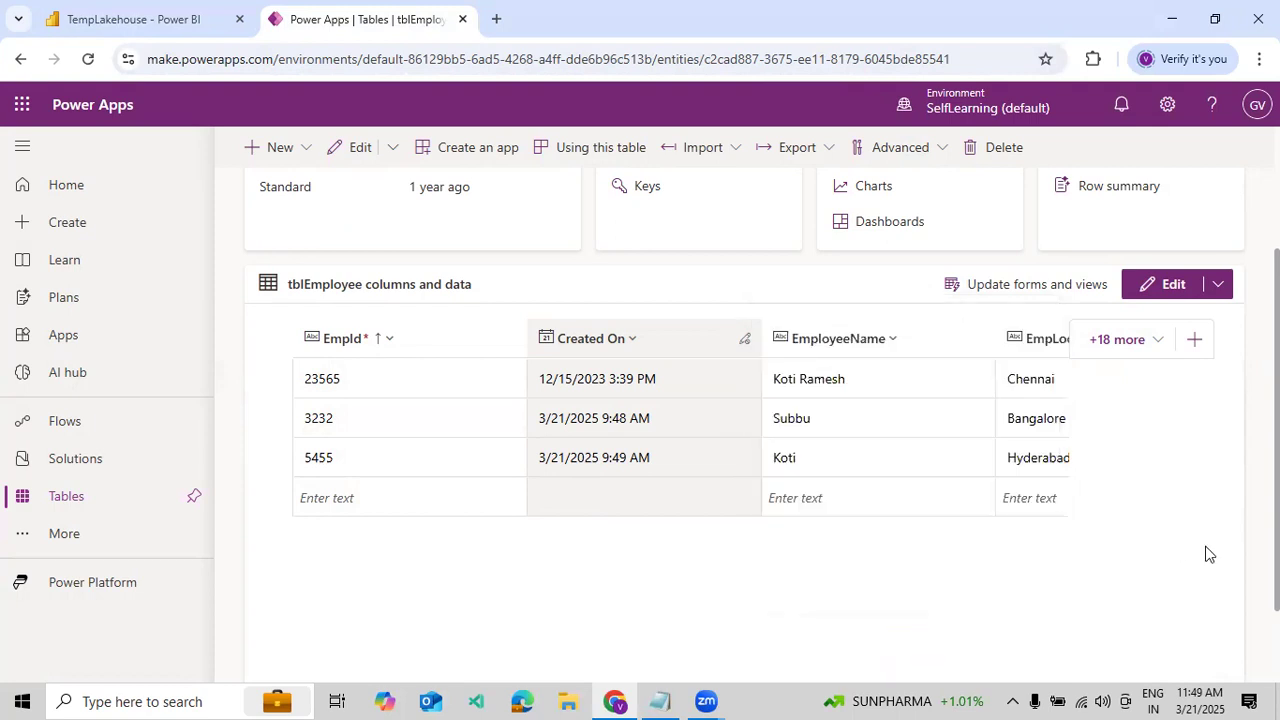
left_click(1120, 339)
left_click(913, 403)
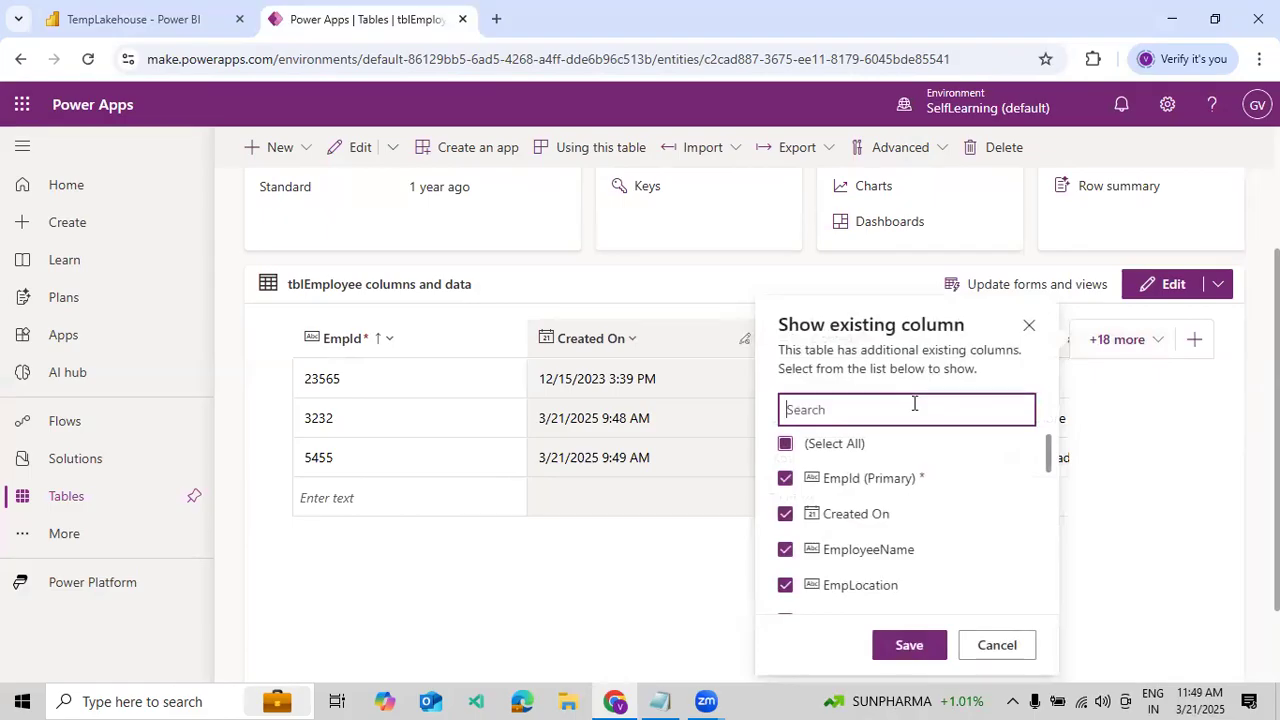
type("S")
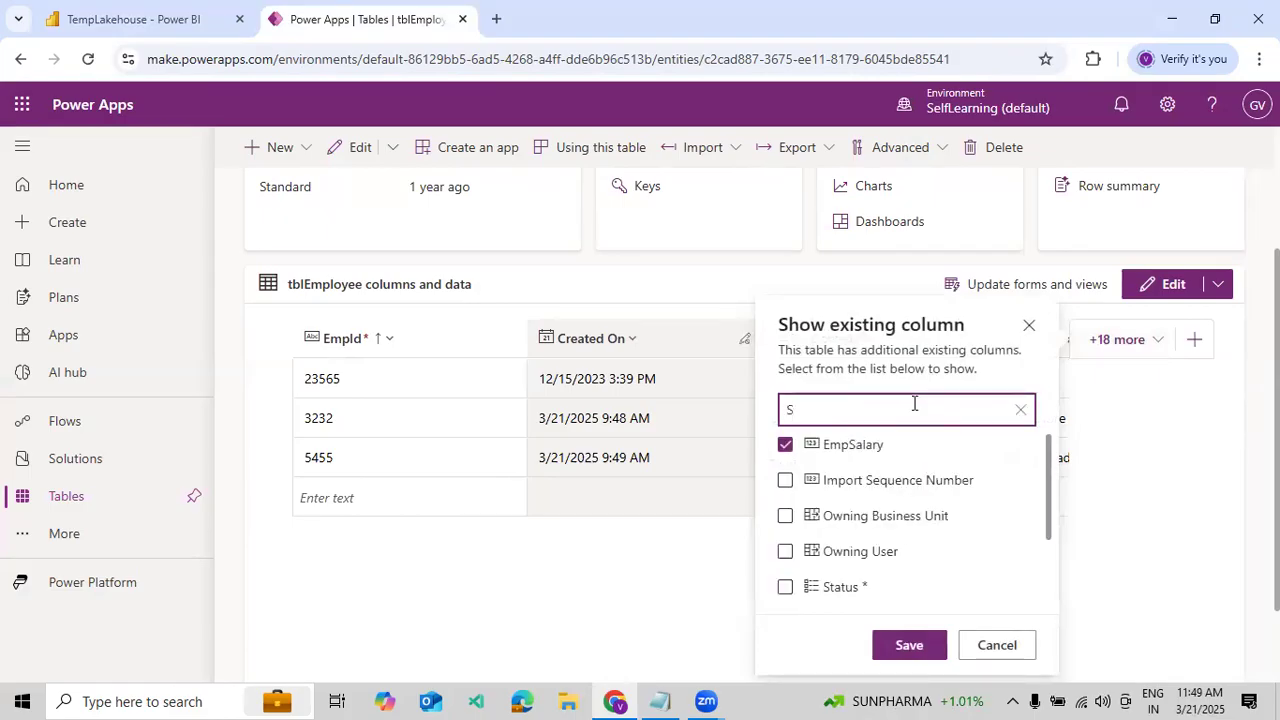
left_click(905, 650)
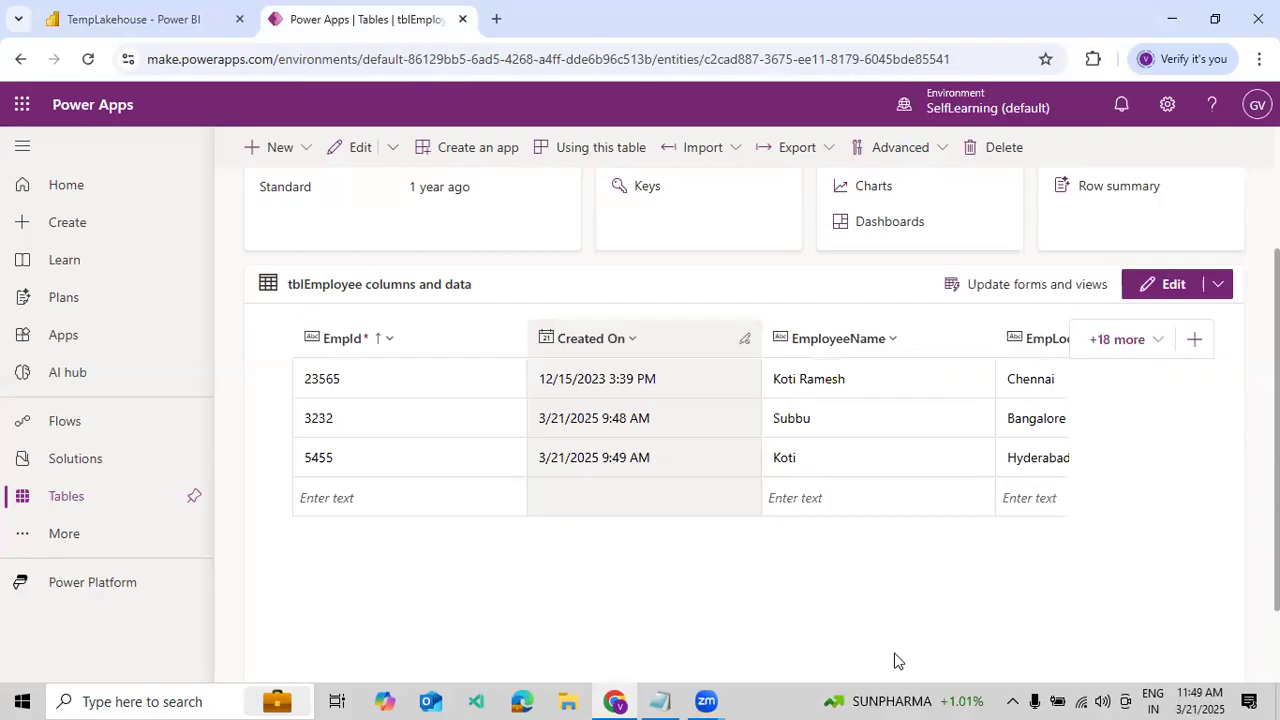
Step: Hide the Created On column from the tblEmployee columns and data grid in Power Apps and save the column selection
left_click(1150, 346)
left_click(786, 515)
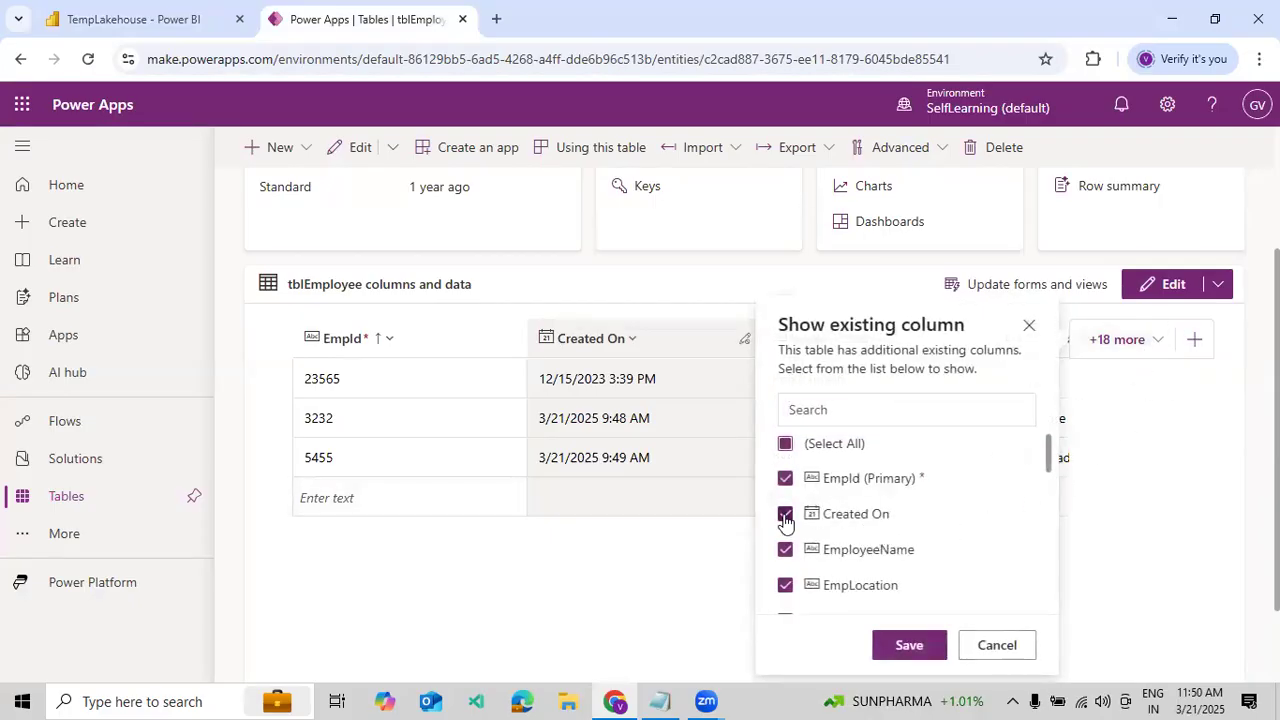
left_click(909, 647)
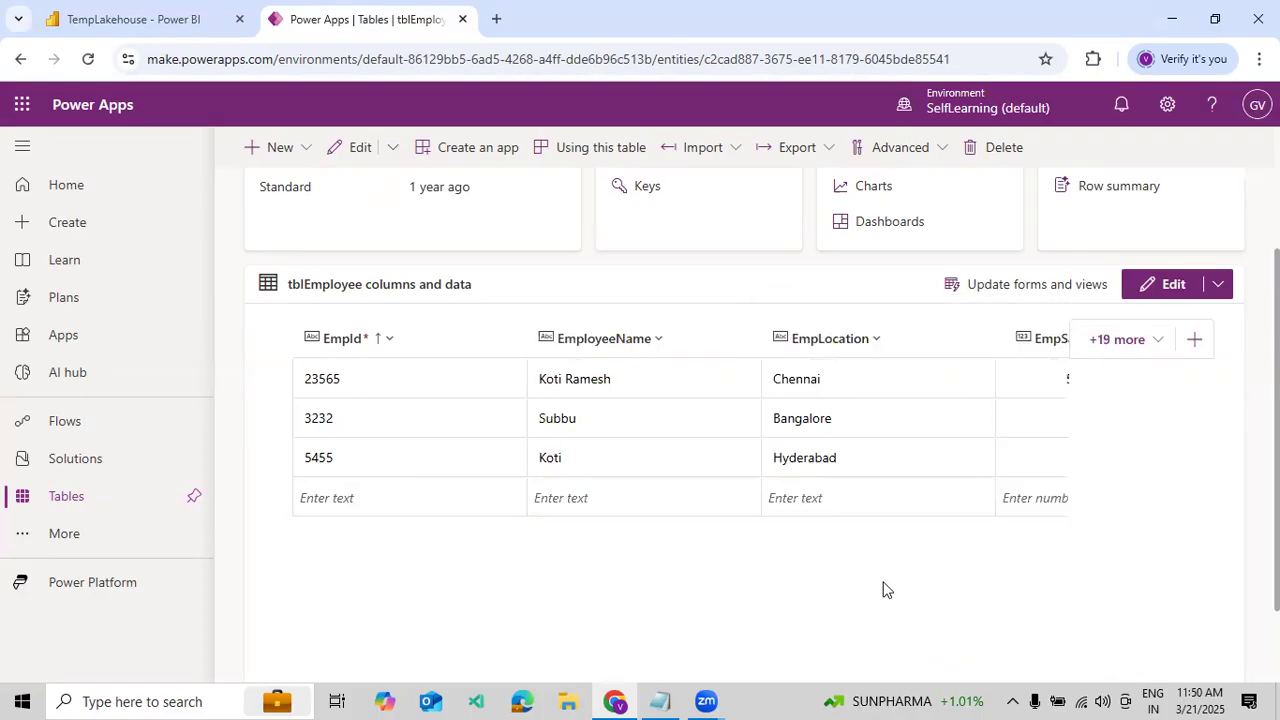
Step: Open the tblEmployee table in the full Power Apps table editor and view its table properties without changing them
left_click(1160, 290)
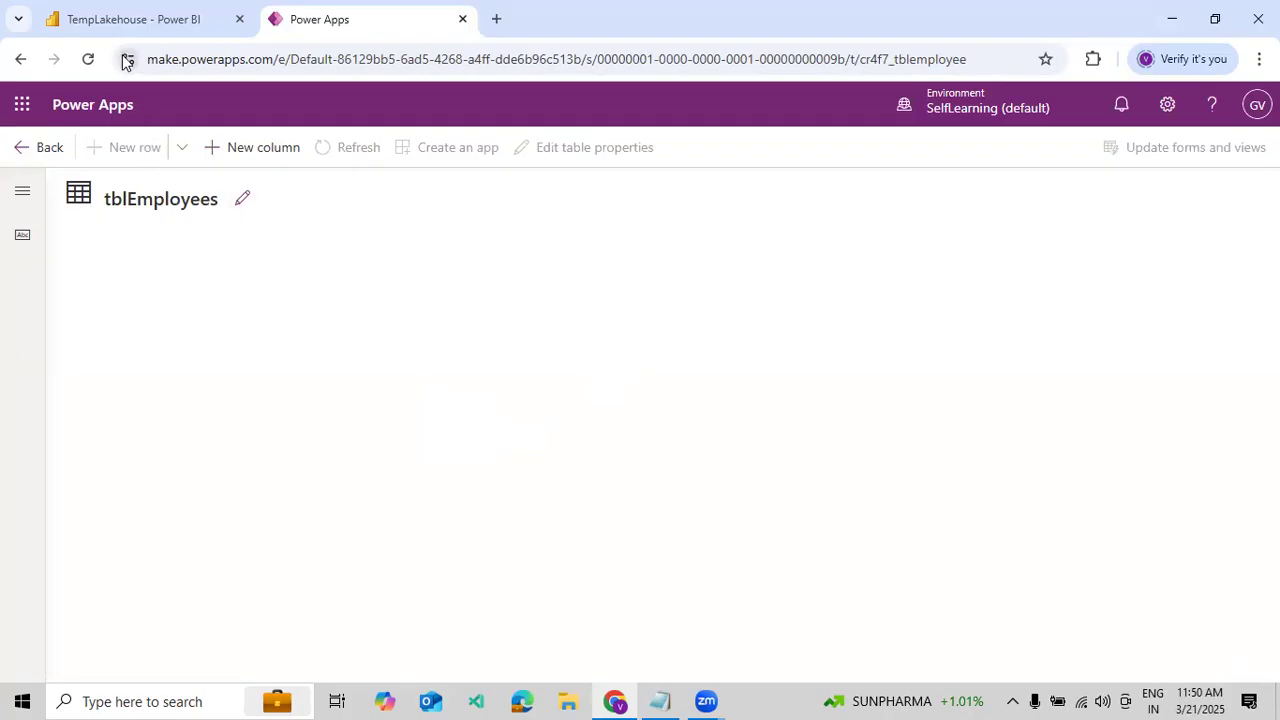
left_click(87, 62)
left_click(166, 28)
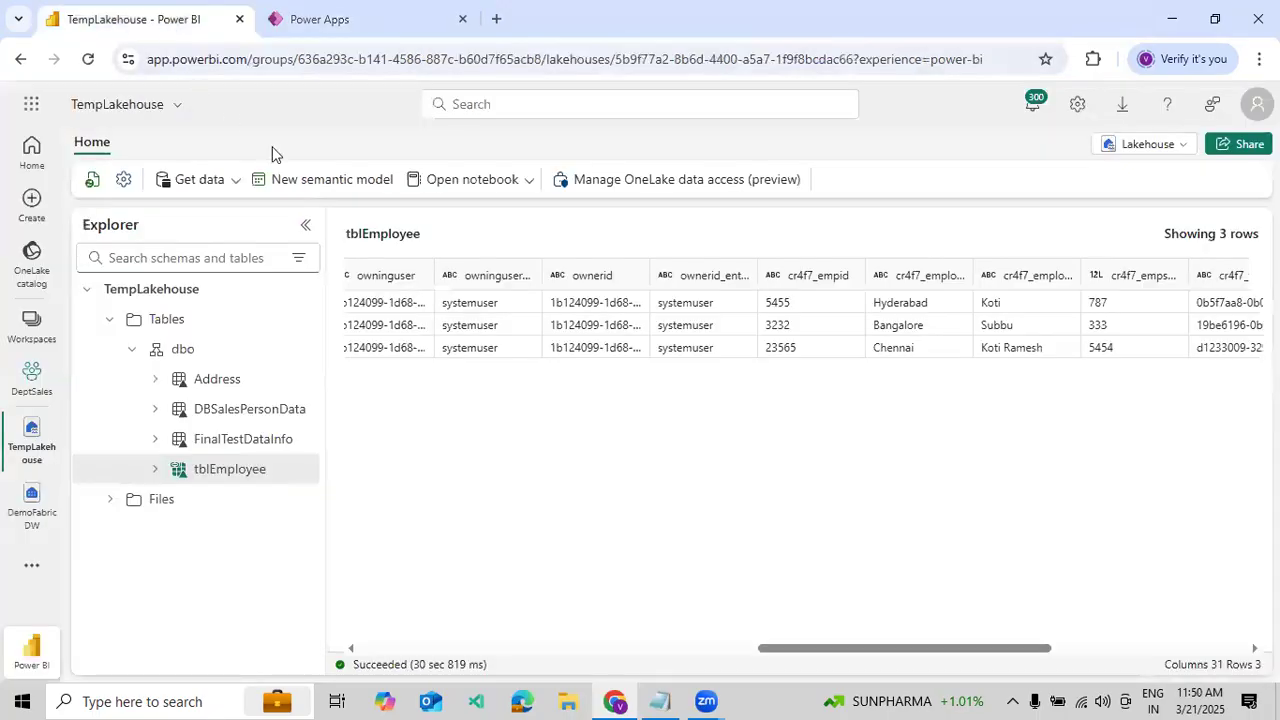
left_click(354, 30)
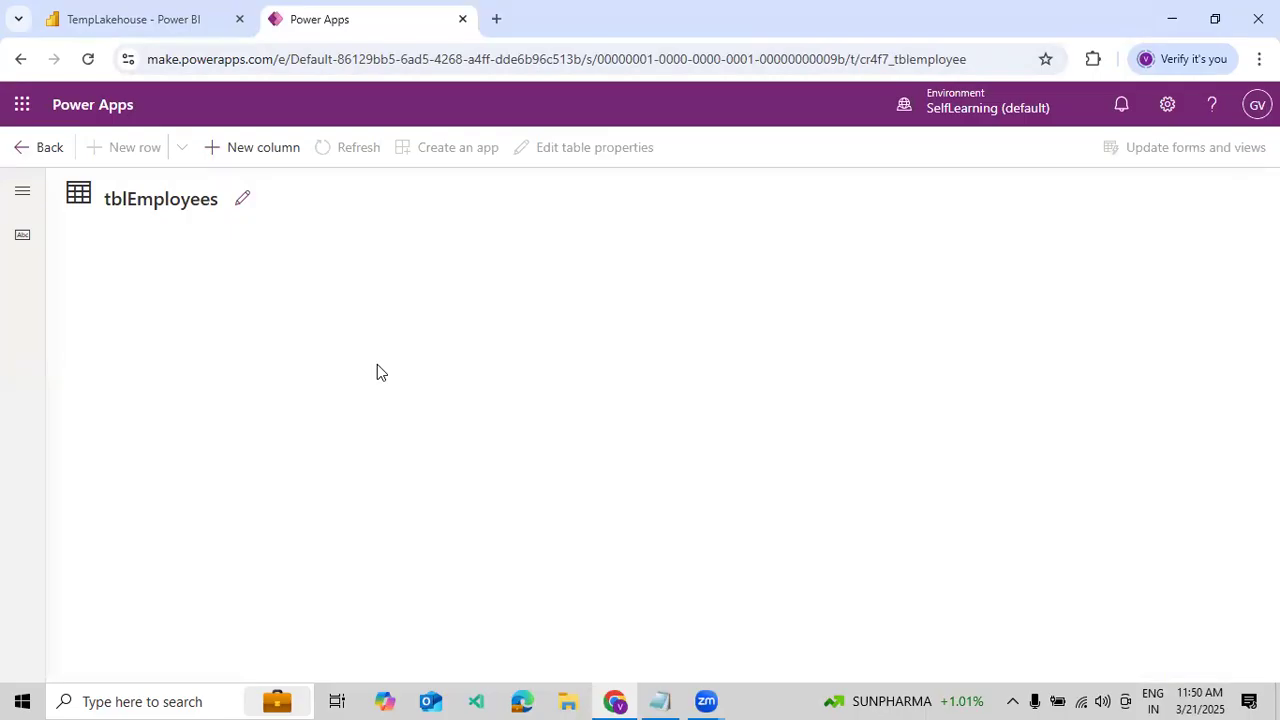
left_click(242, 199)
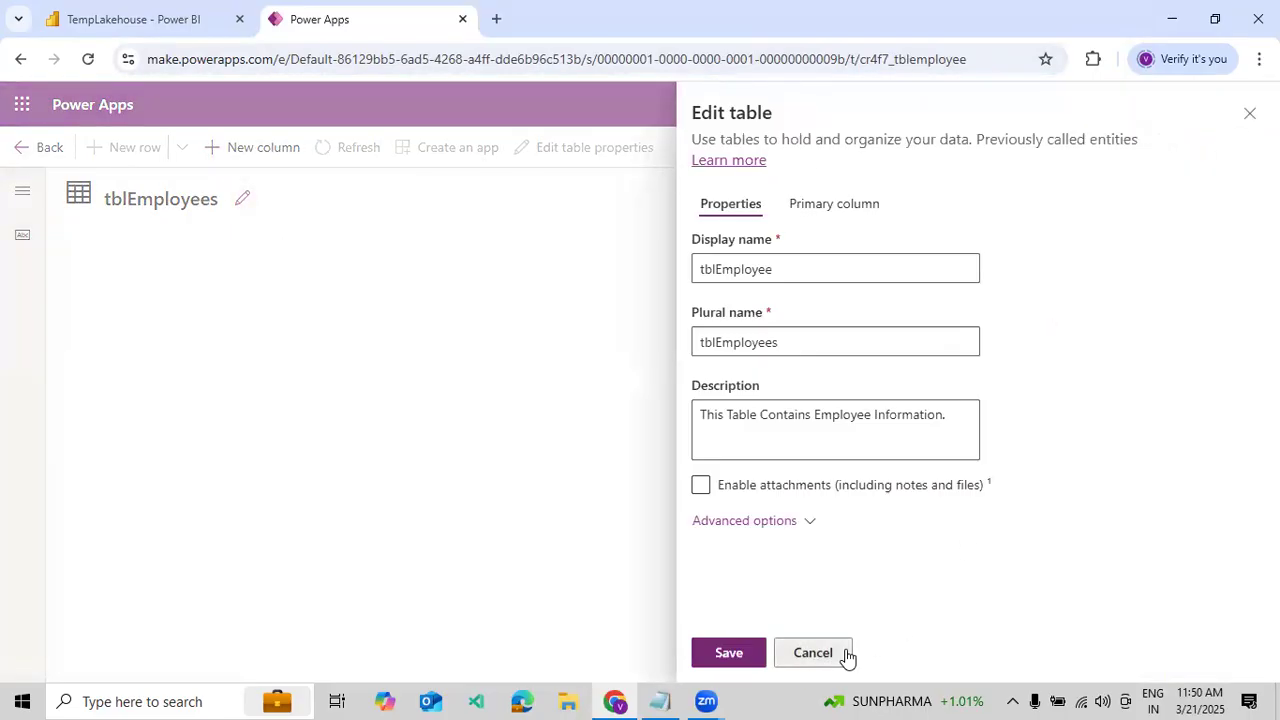
left_click(845, 656)
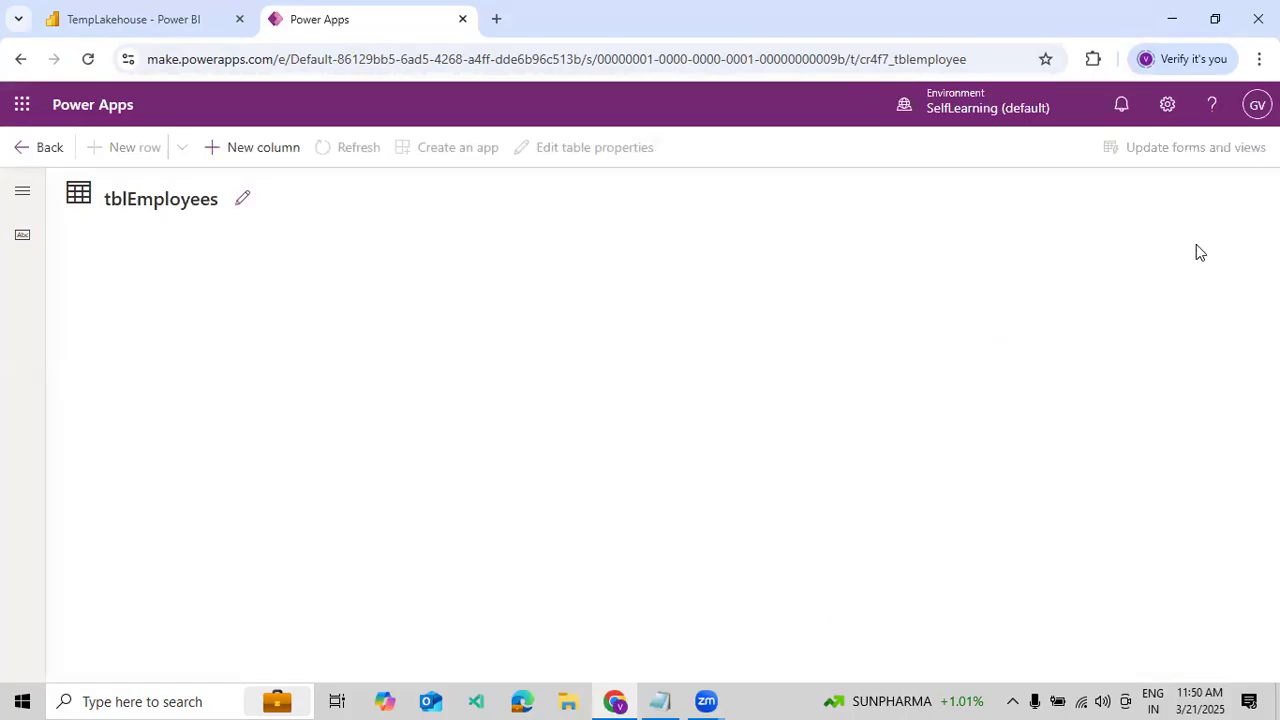
Step: Switch between the lakehouse tblEmployee preview and the Power Apps table editor, and examine the preview's first columns in Power BI
left_click(152, 26)
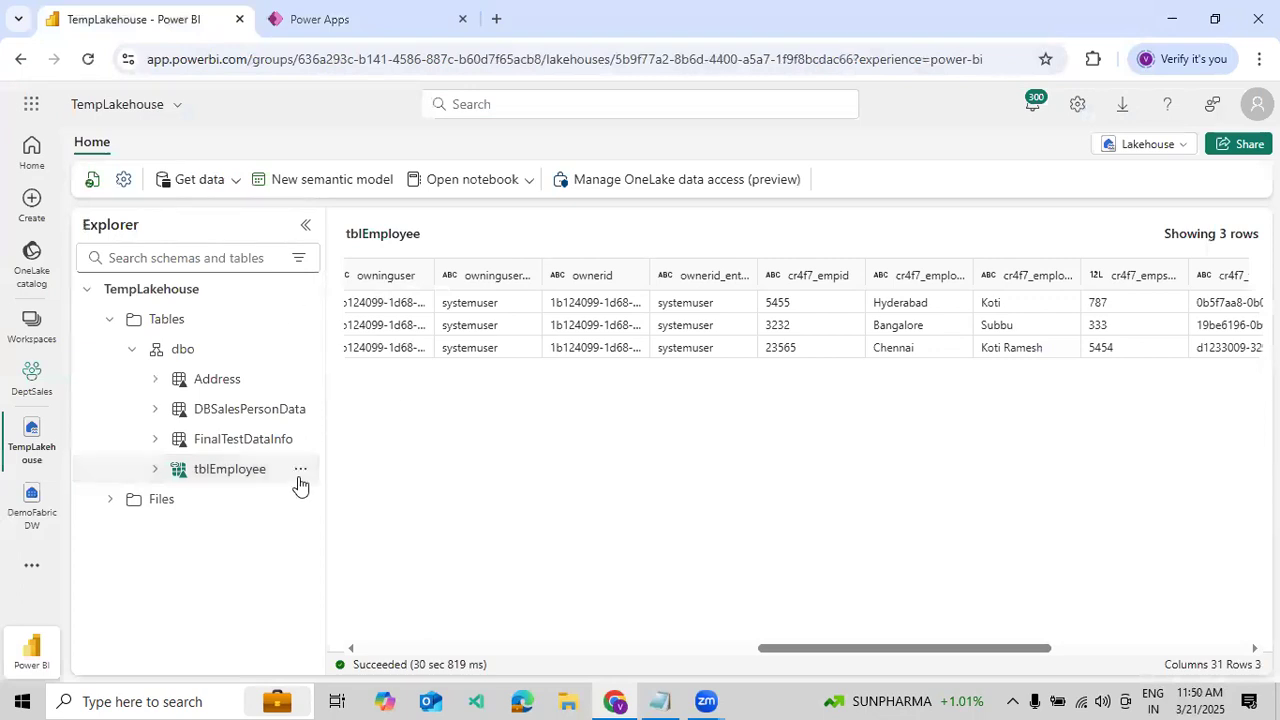
left_click(352, 22)
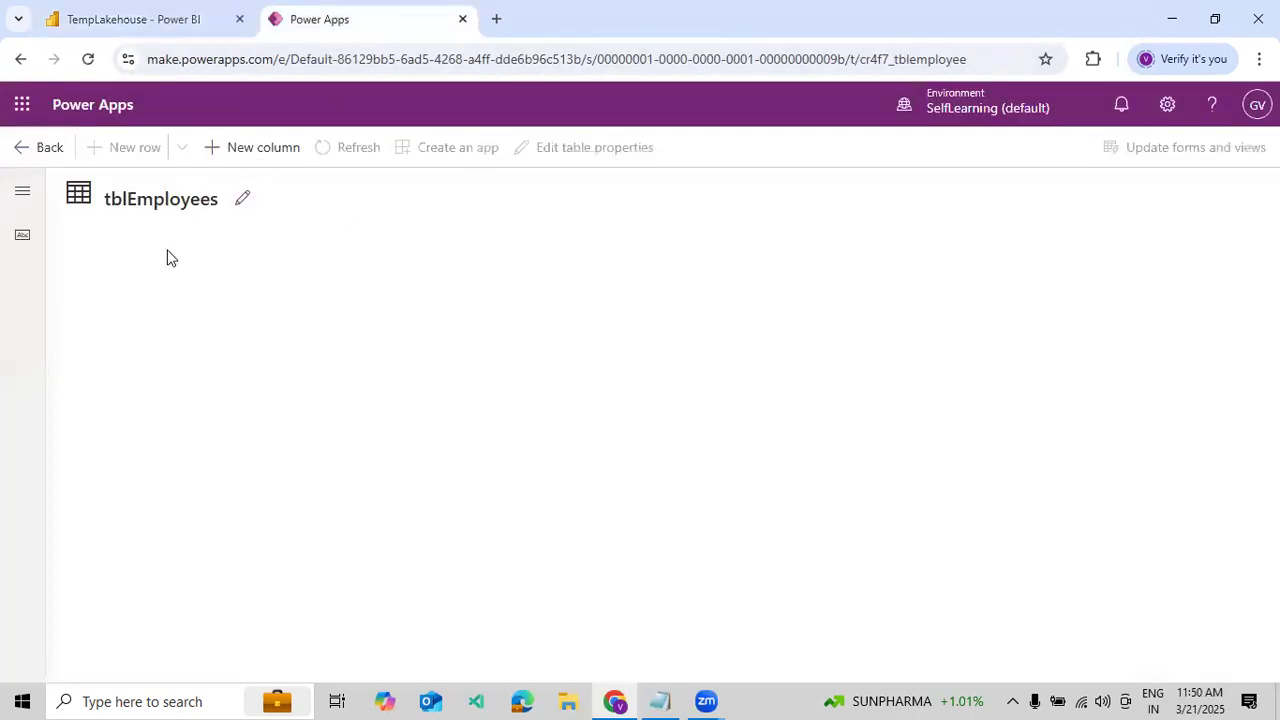
left_click(206, 26)
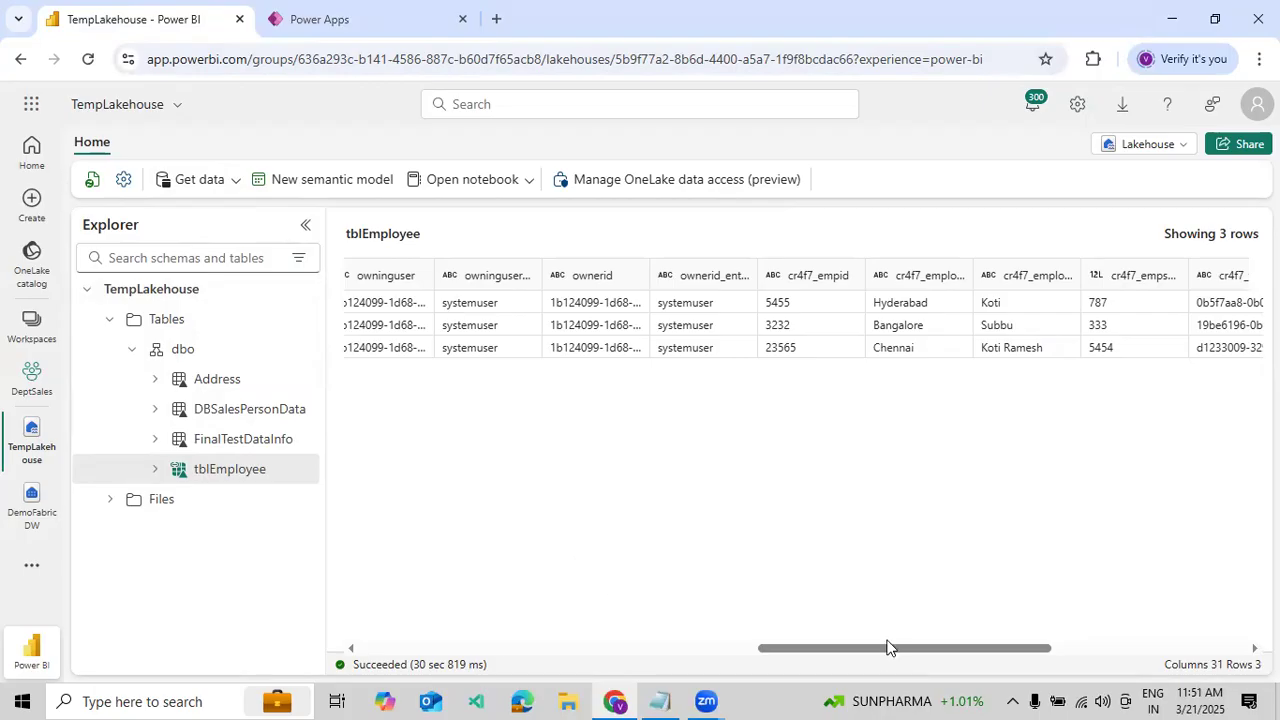
left_click_drag(891, 649, 588, 610)
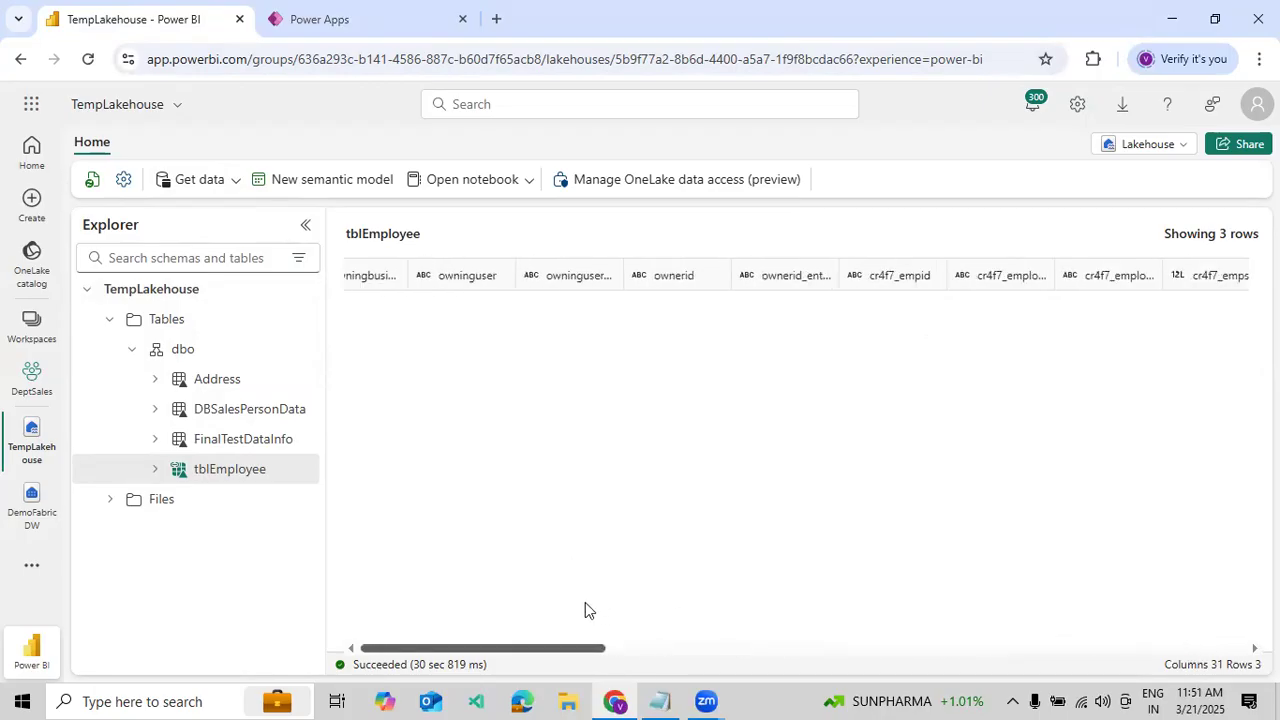
left_click(300, 19)
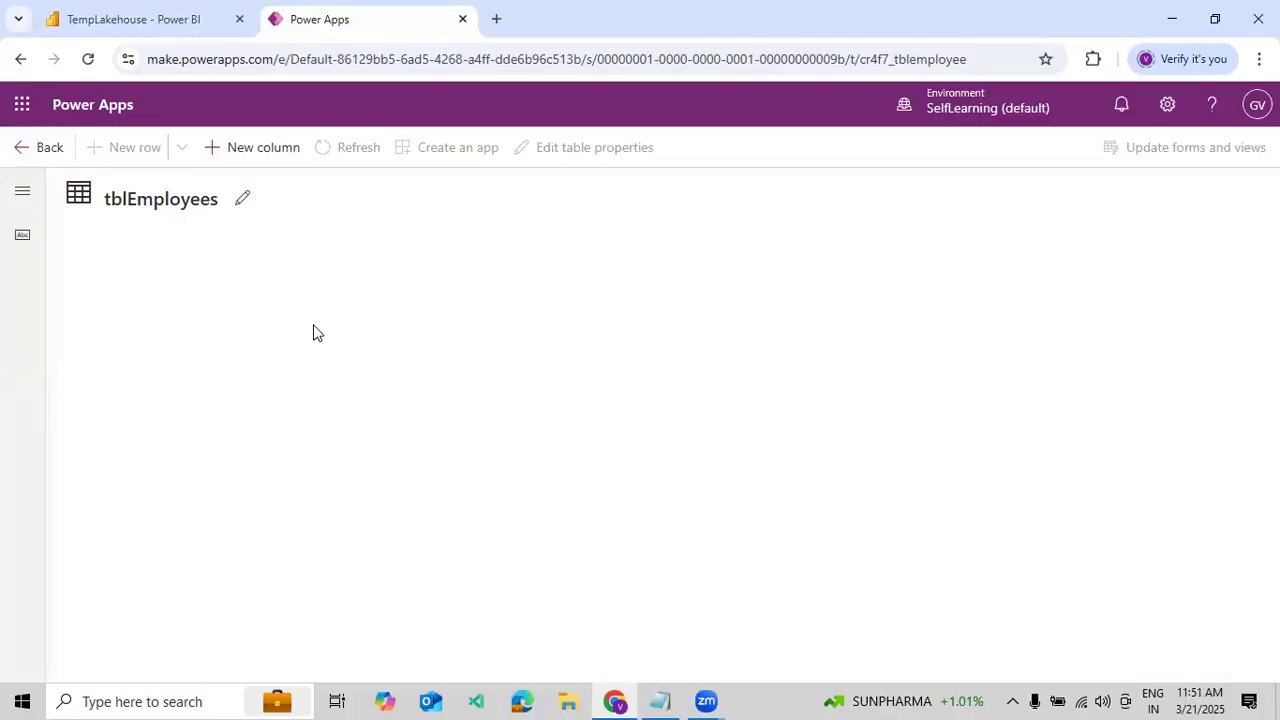
left_click(128, 19)
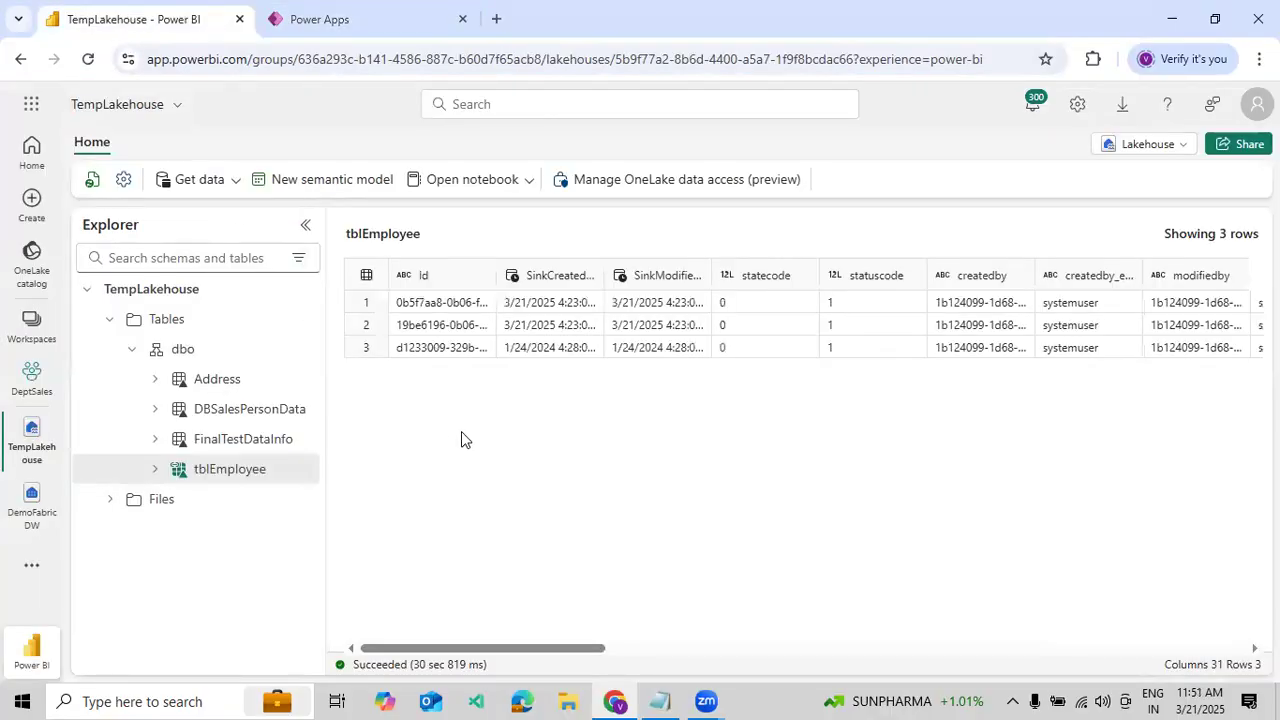